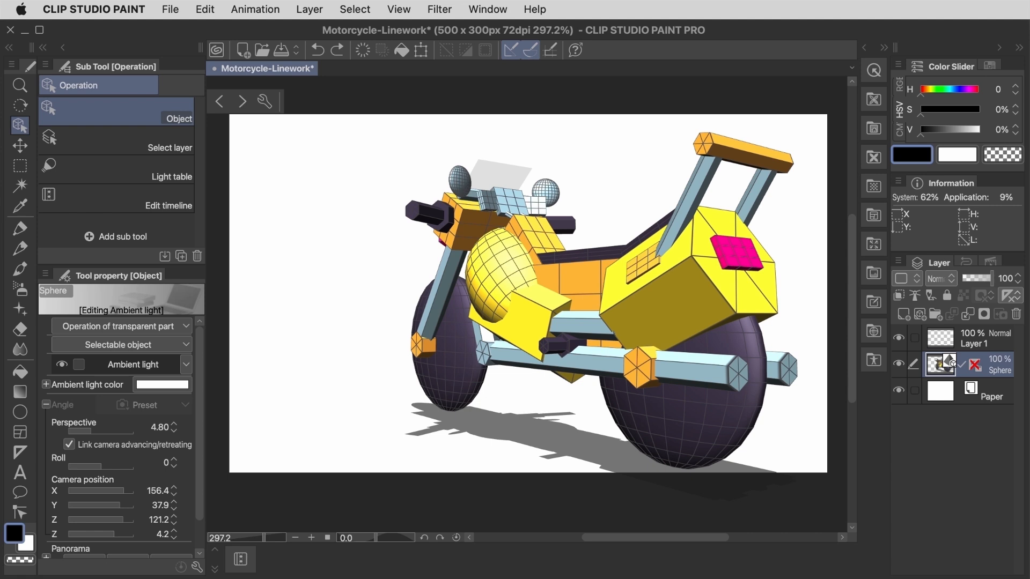
Step: Ready the Dot pen on Layer 1, try a stroke over the seat's rear edge, and undo it
left_click(977, 341)
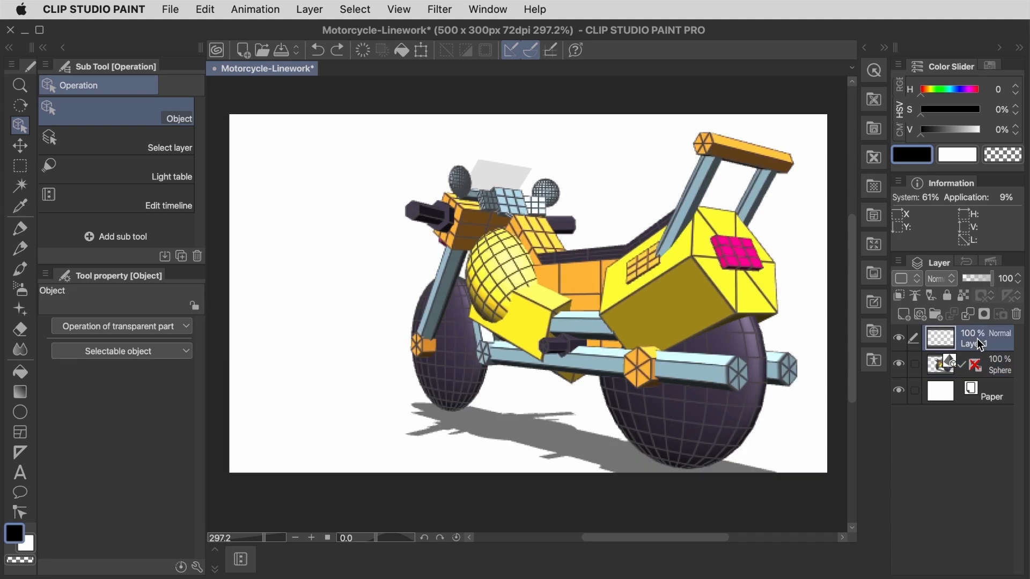
key("p")
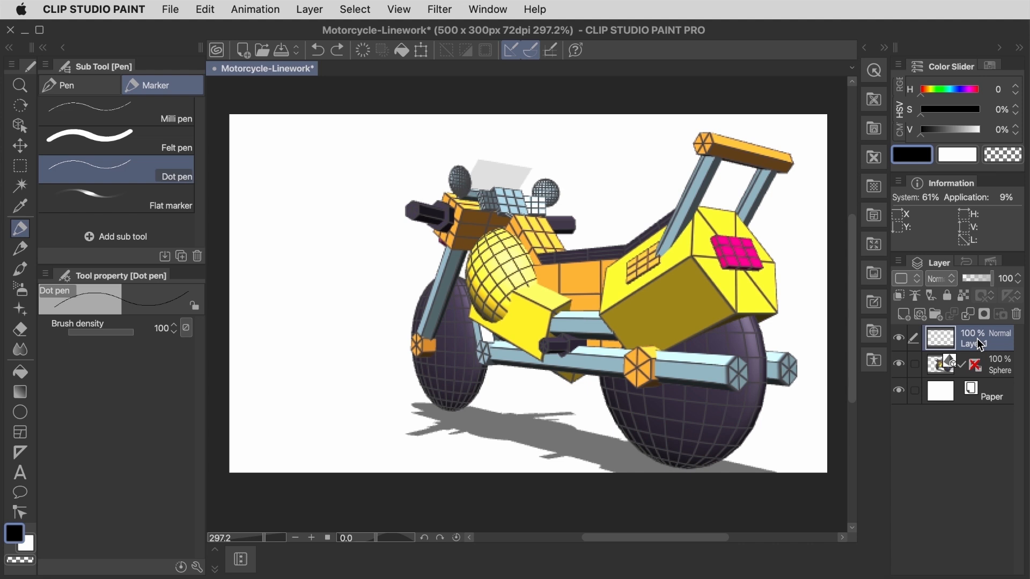
mouse_move(617, 232)
left_mouse_down()
mouse_move(586, 195)
mouse_move(613, 207)
mouse_move(644, 192)
mouse_move(662, 162)
mouse_move(681, 170)
left_mouse_up()
key("super+z")
Step: Lower the Sphere 3D layer's opacity to 40% and make Layer 1 the drawing layer
left_click(1000, 368)
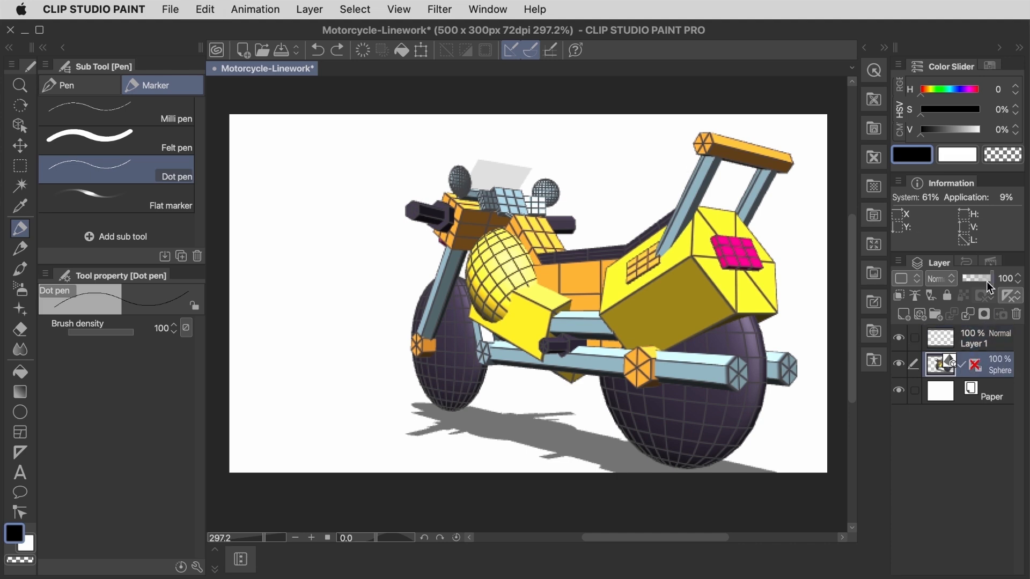
left_click_drag(990, 280, 974, 280)
left_click(1015, 284)
left_click(983, 346)
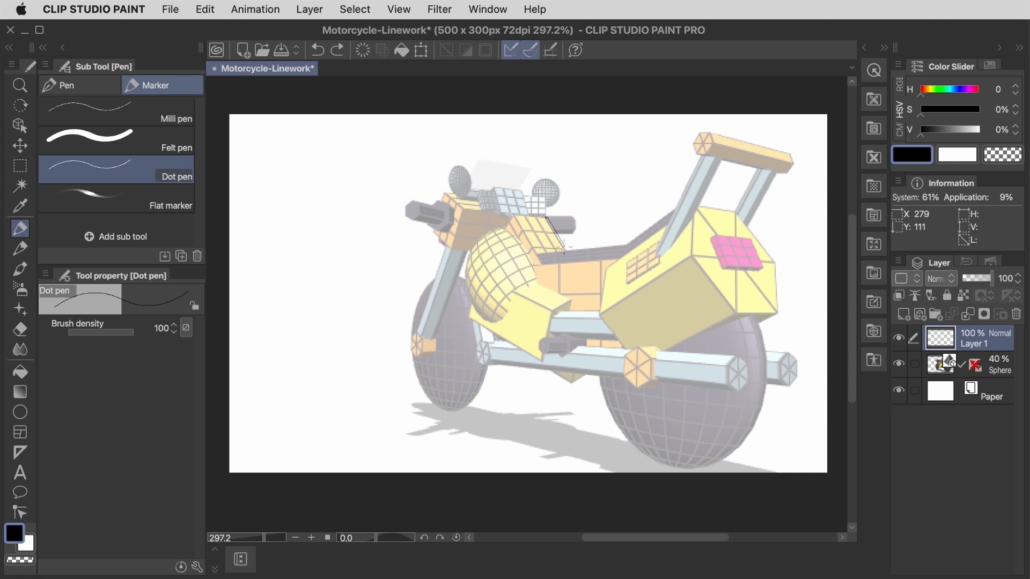
Step: Trace the seat's upper and lower edges and the yellow rear box with straight black Dot pen lines
mouse_move(563, 249)
left_mouse_down()
mouse_move(625, 245)
mouse_move(675, 209)
left_mouse_up()
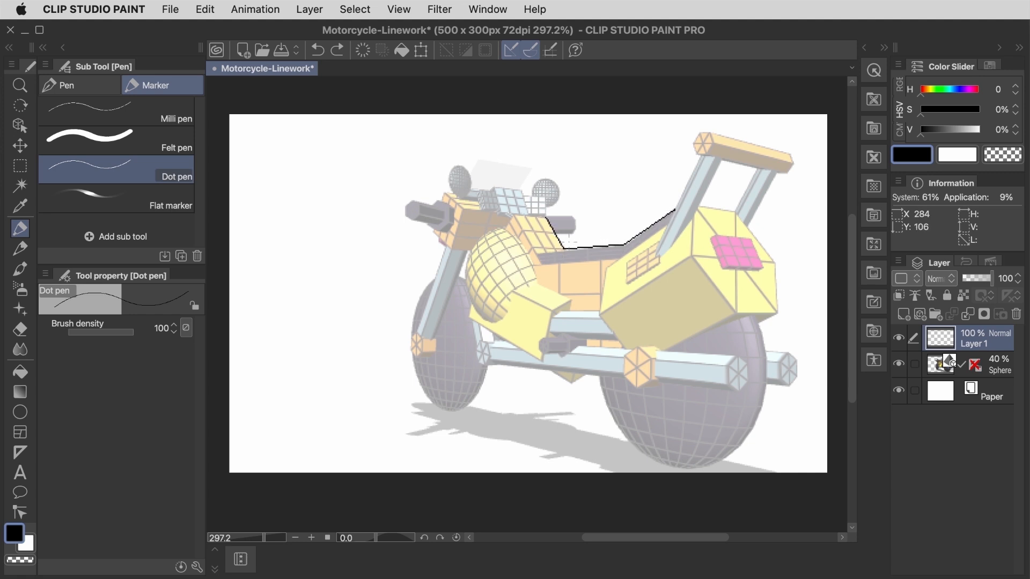
mouse_move(513, 217)
left_mouse_down()
mouse_move(538, 255)
mouse_move(619, 258)
mouse_move(626, 248)
mouse_move(603, 266)
mouse_move(600, 293)
mouse_move(692, 257)
left_mouse_up()
left_click(734, 313, "shift")
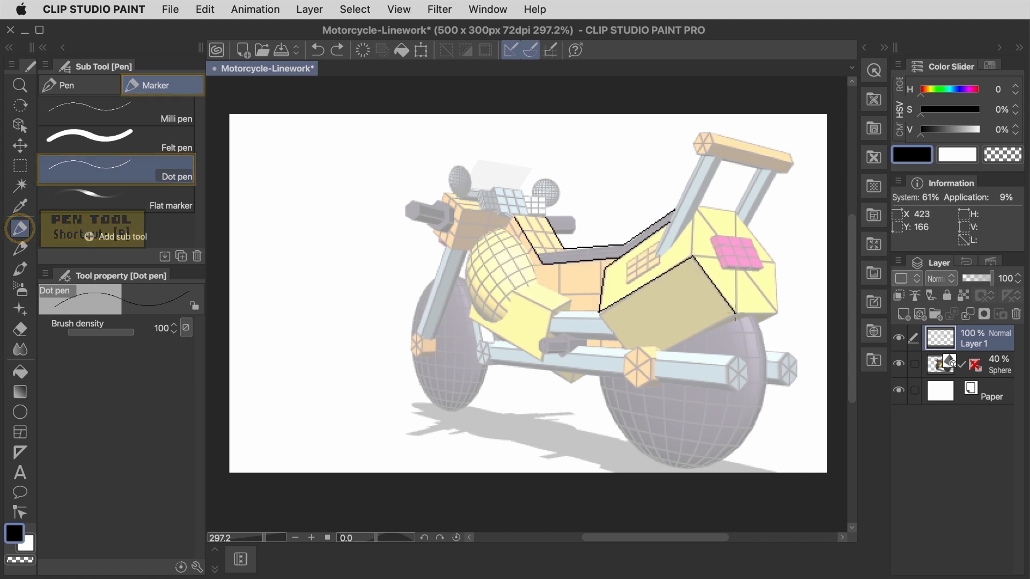
left_click(776, 313, "shift")
left_click(775, 263, "shift")
left_click(737, 211, "shift")
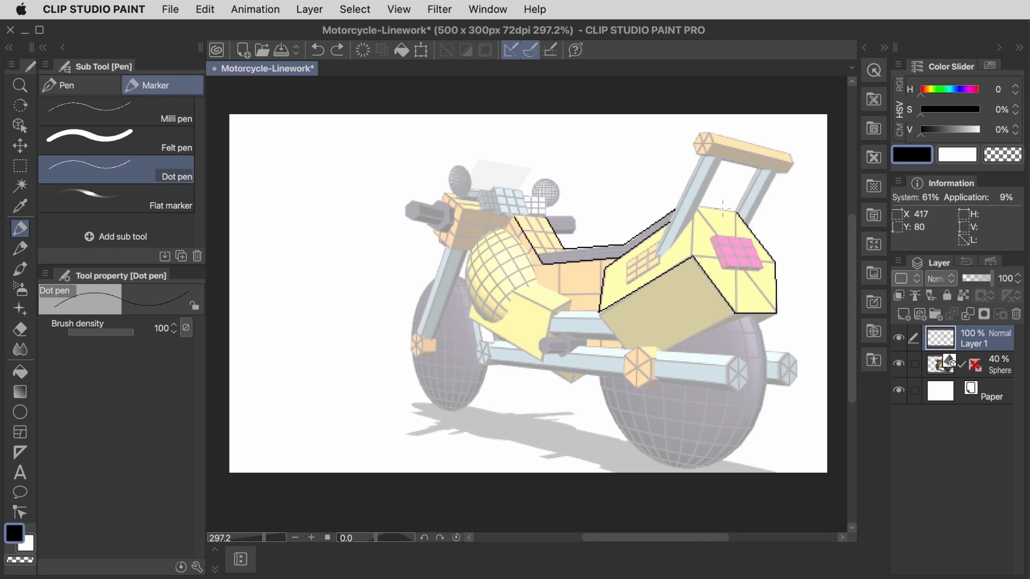
Step: Outline the orange backrest bar and the two blue supports joining it to the rear box
left_click(783, 173, "shift")
left_click_drag(793, 156, 699, 133)
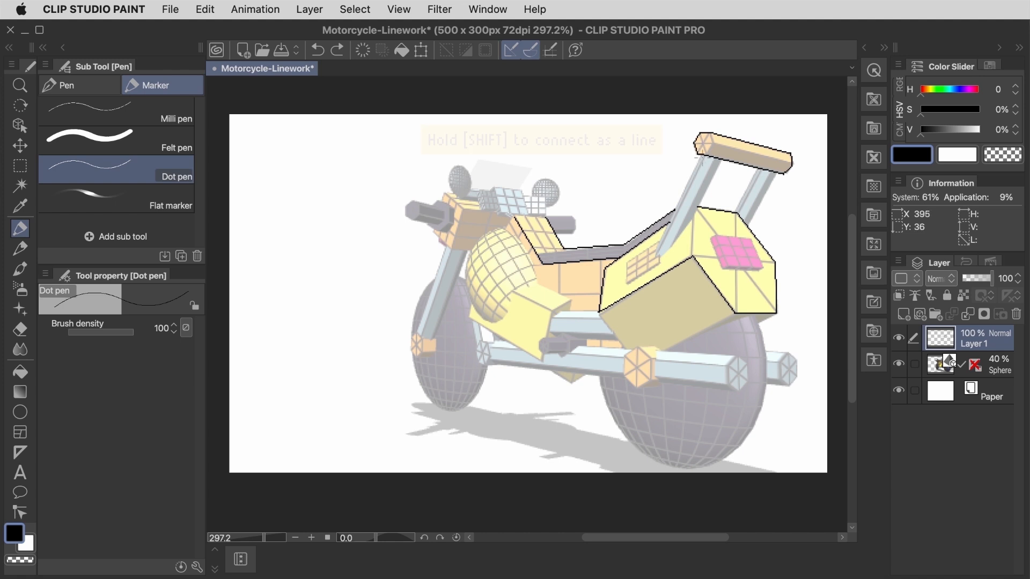
left_click(700, 157)
left_click(655, 242, "shift")
left_click(720, 160)
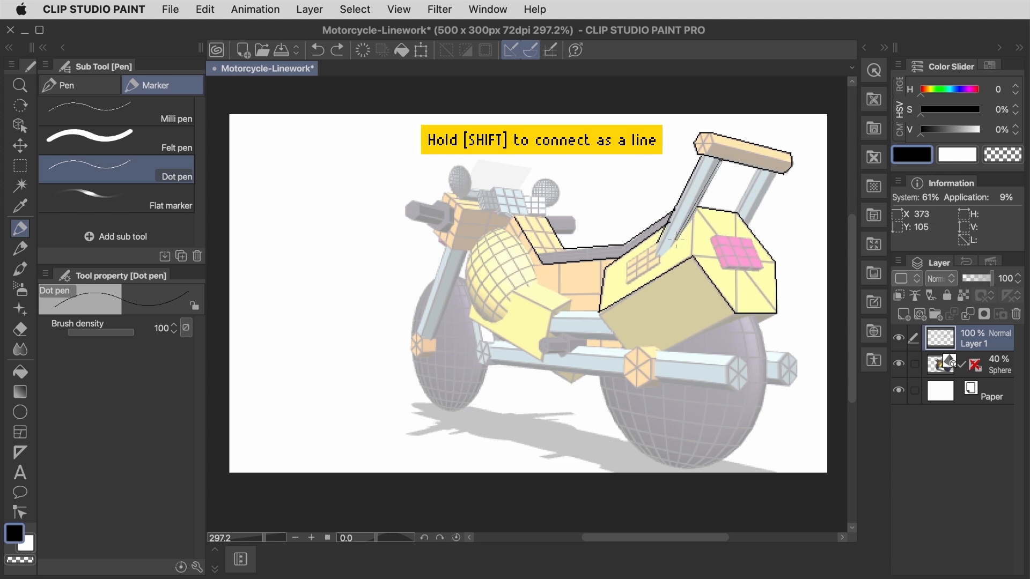
left_click(696, 217, "shift")
left_click(736, 211, "shift")
left_click(747, 226)
left_click(776, 172, "shift")
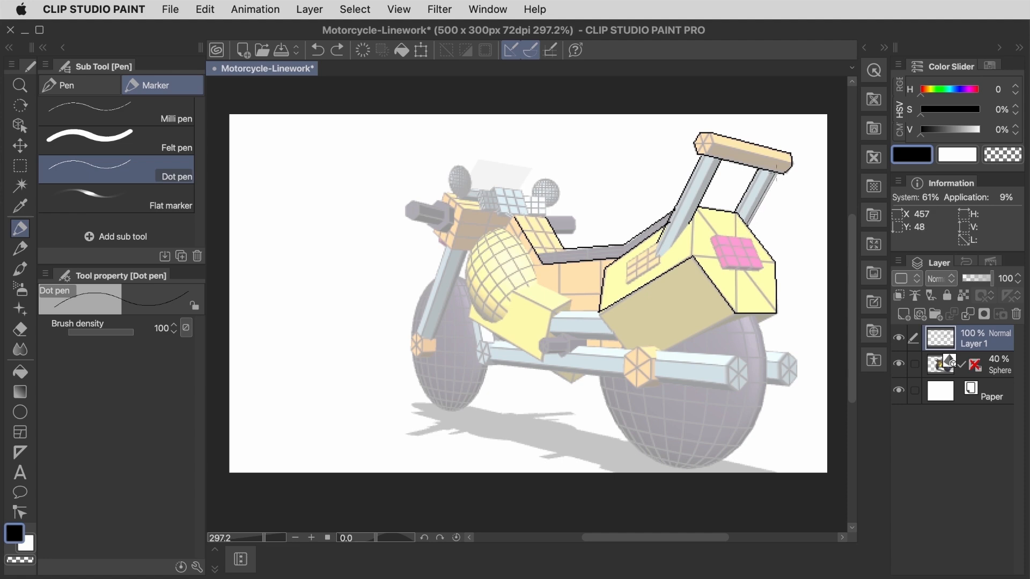
Step: Outline the front face of the blue instrument panel between the handlebars
left_click(496, 221)
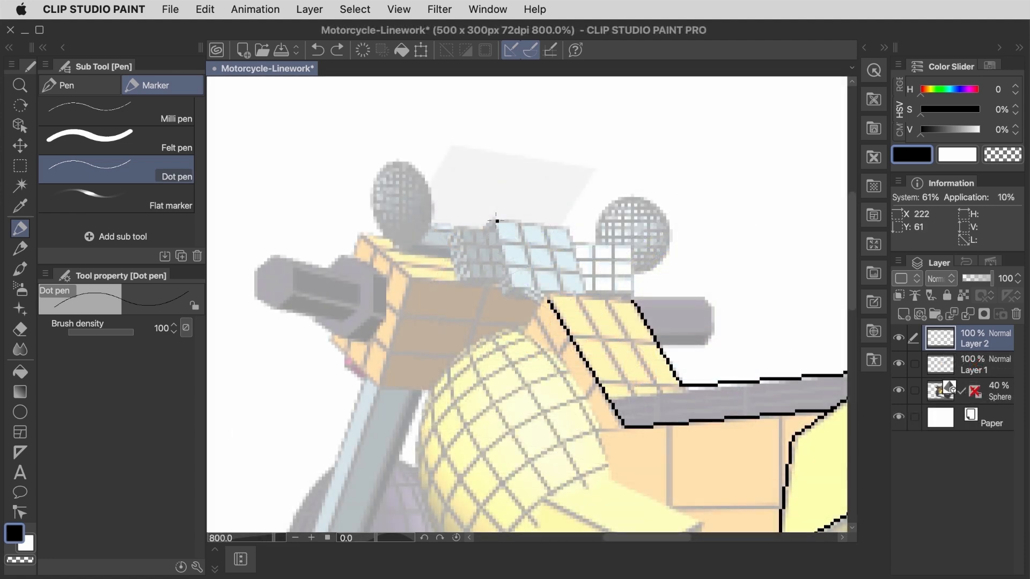
left_click(569, 228, "shift")
left_click(584, 292, "shift")
left_click(512, 288, "shift")
left_click(497, 222, "shift")
Step: Outline the grey block and the small white block on either side of the blue instrument panel
left_click(458, 231, "shift")
left_click(468, 277, "shift")
left_click(505, 277, "shift")
left_click(498, 231, "shift")
left_click(505, 291, "shift")
left_click(462, 282, "shift")
left_click(449, 241, "shift")
left_click(458, 231, "shift")
left_click(577, 247)
left_click(551, 299)
left_click(635, 303, "shift")
Step: Trace the upper edges of the orange housing below the instrument panel
left_click(460, 282)
left_click(410, 279, "shift")
left_click(364, 237, "shift")
left_click(358, 255, "shift")
Step: Outline the left handlebar grip and the lower edges of the orange housing's front face
left_click(385, 276, "shift")
left_click(341, 259, "shift")
left_click(275, 310, "shift")
left_click(343, 322, "shift")
left_click(349, 339, "shift")
left_click(370, 339, "shift")
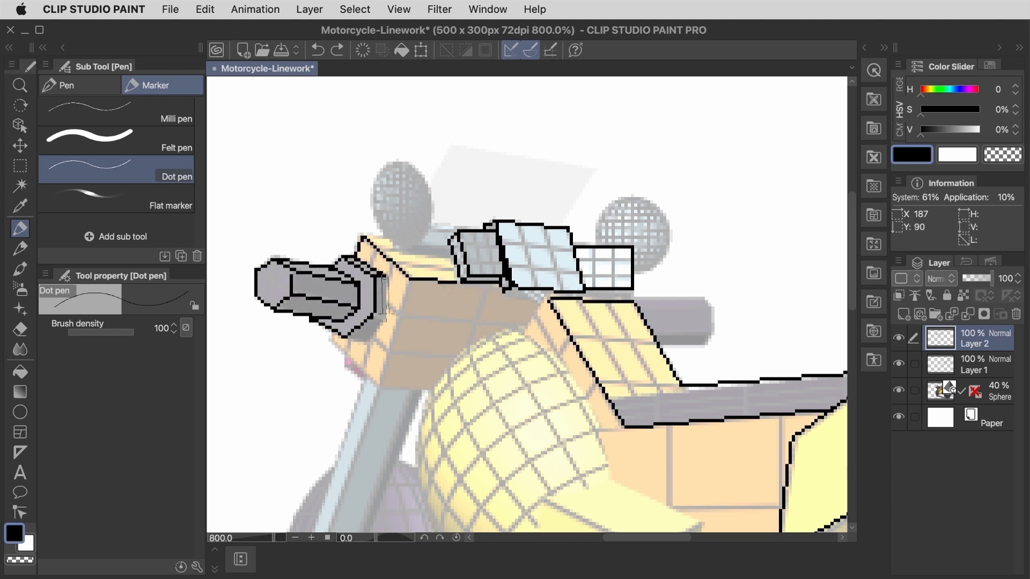
left_click(384, 275, "shift")
left_click(379, 384, "shift")
left_click(331, 342, "shift")
Step: Outline both round mirrors with the Ellipse tool and erase the arc that overlaps the small white block
key("u")
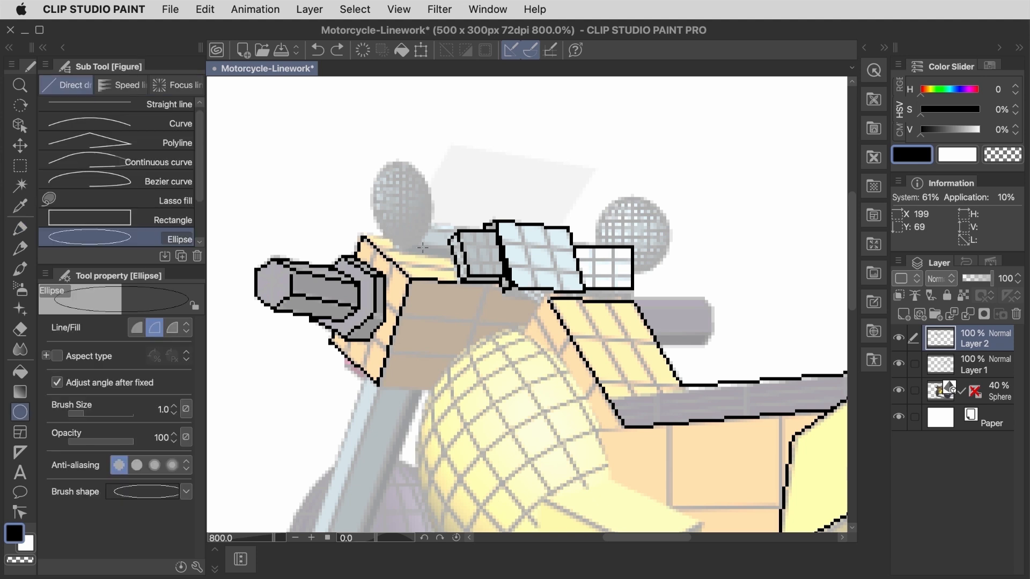
left_click_drag(427, 247, 375, 163)
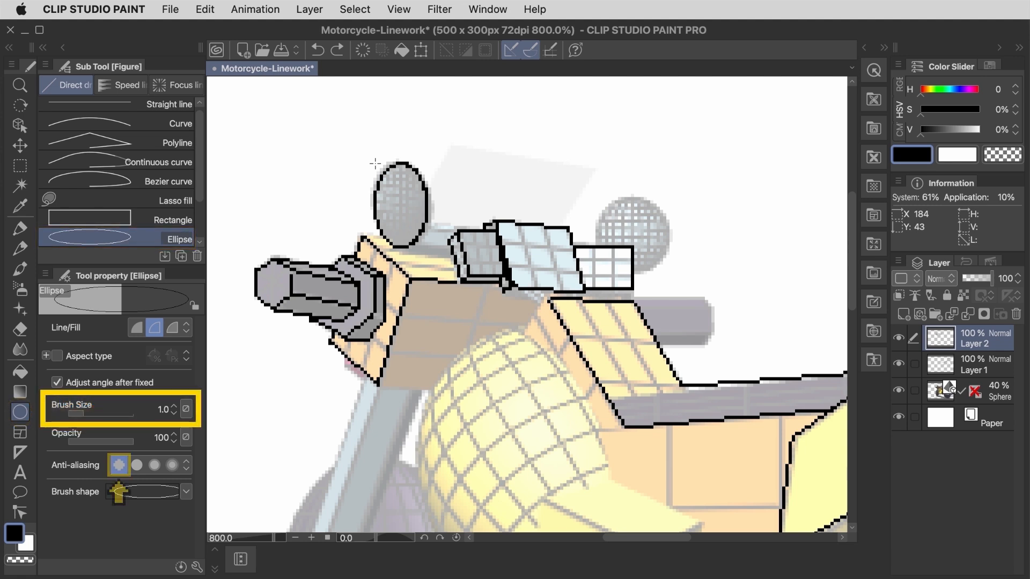
mouse_move(597, 261)
left_mouse_down()
mouse_move(662, 191)
mouse_move(670, 200)
mouse_move(594, 275)
left_mouse_up()
key("super+z")
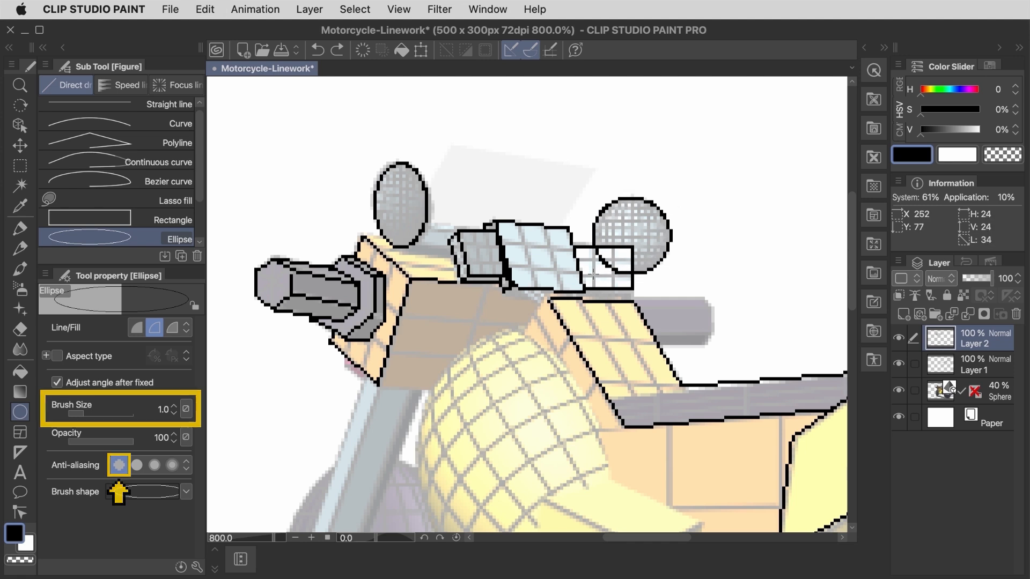
key("e")
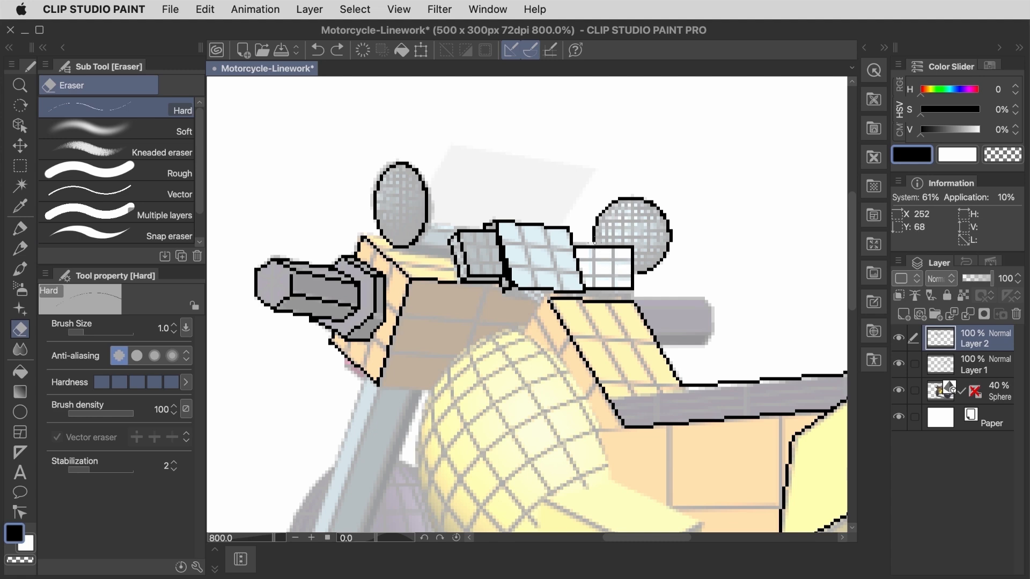
Step: Draw inner frame lines inside the small white block and the grey block beside the instrument panel
scroll(593, 243, "up", 3)
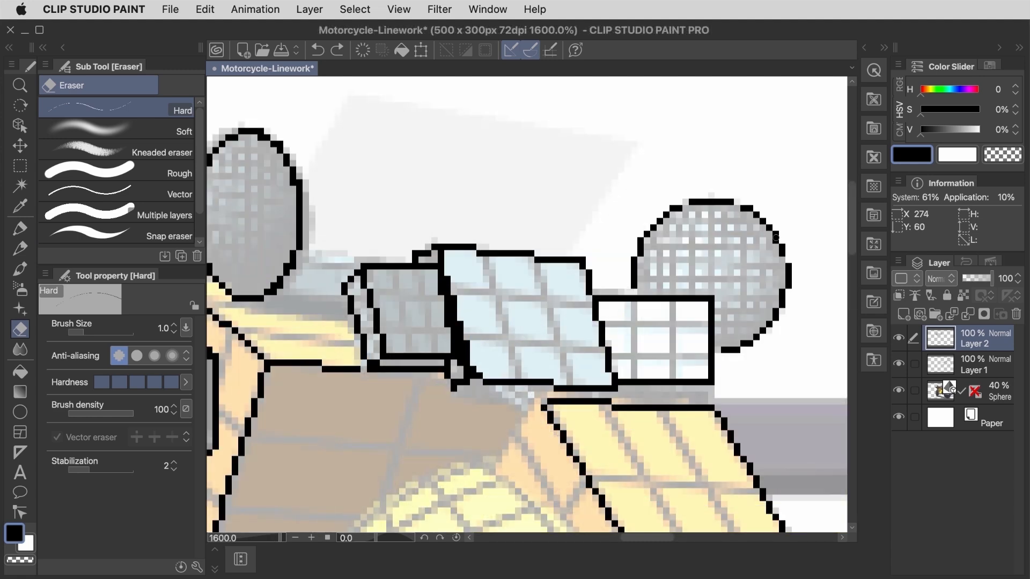
key("p")
mouse_move(605, 311)
left_mouse_down()
mouse_move(699, 370)
mouse_move(613, 370)
left_mouse_up()
left_click(609, 313, "shift")
left_click(379, 280)
left_click(396, 343, "shift")
left_click(441, 343, "shift")
left_click(428, 280, "shift")
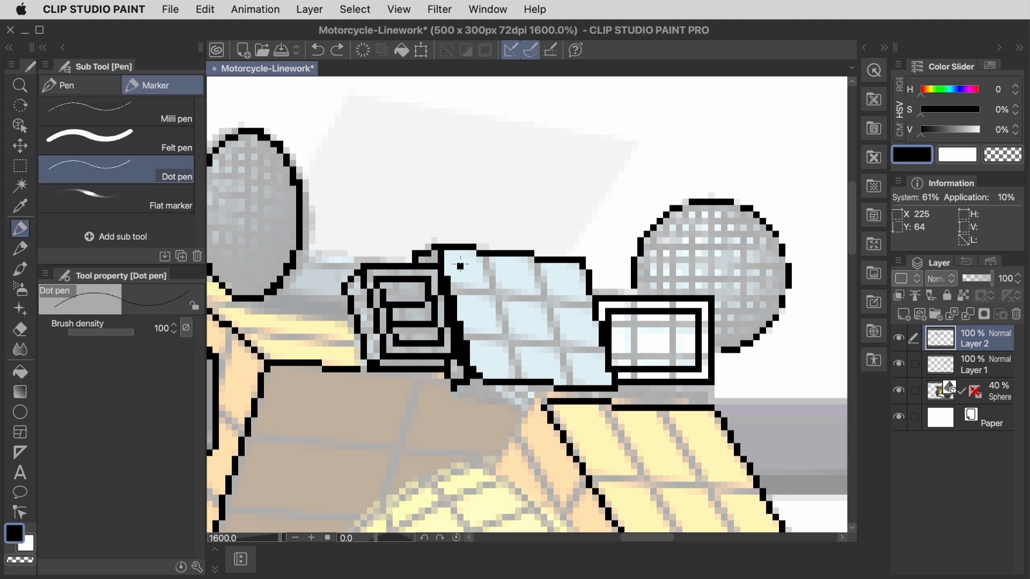
Step: Draw a slanted inner frame on the blue instrument panel and erase excess pixels along its upper edge
left_click(485, 363, "shift")
left_click(595, 363, "shift")
left_click(569, 275, "shift")
left_click(460, 270, "shift")
key("e")
left_click_drag(472, 273, 511, 274)
Step: Thicken the right side of the blue panel's inner frame and fill the panel's outer lower and left edges
key("p")
left_click_drag(583, 359, 568, 284)
left_click_drag(460, 387, 551, 389)
left_click_drag(433, 260, 426, 254)
key("e")
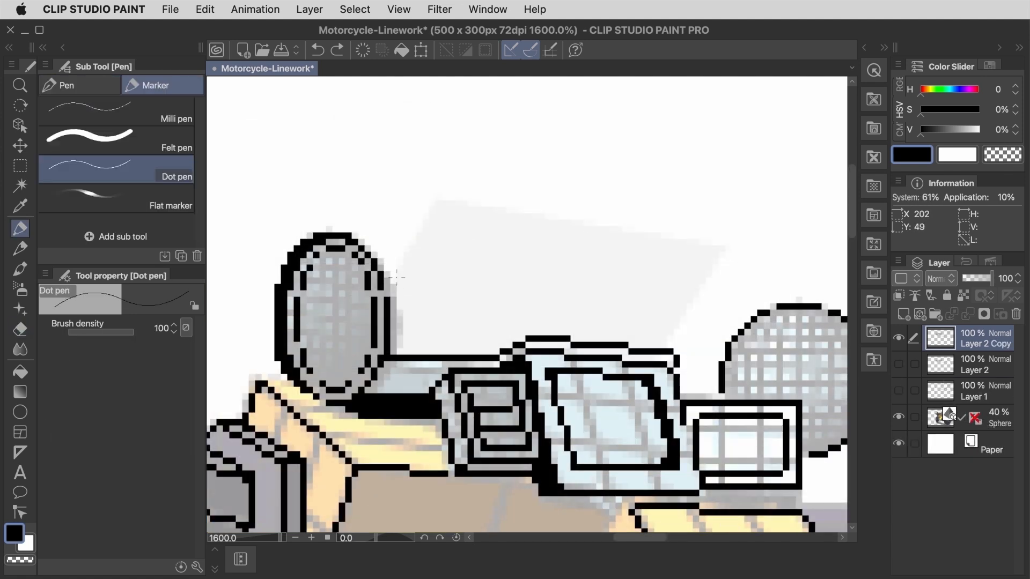
Step: Trace the windshield's outline above the instrument panel and add lines at its upper corners
key("p")
mouse_move(394, 280)
left_mouse_down()
mouse_move(432, 212)
mouse_move(728, 248)
mouse_move(671, 350)
left_mouse_up()
left_click_drag(427, 237, 475, 206)
left_click_drag(666, 239, 702, 287)
Step: Clean up the windshield's upper corners and redraw its top edge with the eraser and Dot pen
key("e")
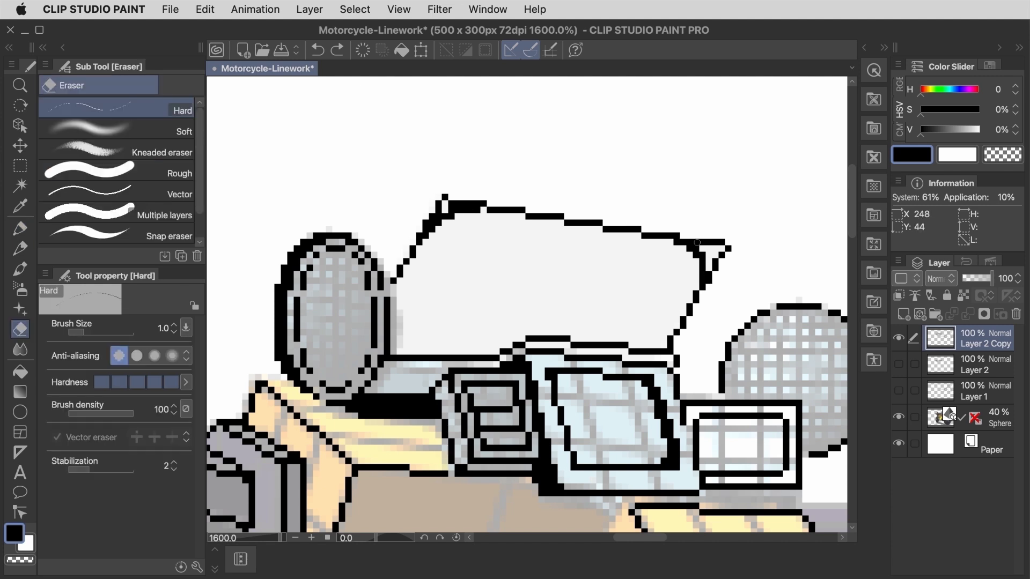
left_click_drag(727, 248, 703, 255)
mouse_move(478, 204)
left_mouse_down()
mouse_move(421, 236)
mouse_move(452, 209)
mouse_move(635, 223)
left_mouse_up()
key("p")
mouse_move(502, 204)
left_mouse_down()
mouse_move(658, 229)
mouse_move(649, 229)
left_mouse_up()
key("e")
key("bracketright")
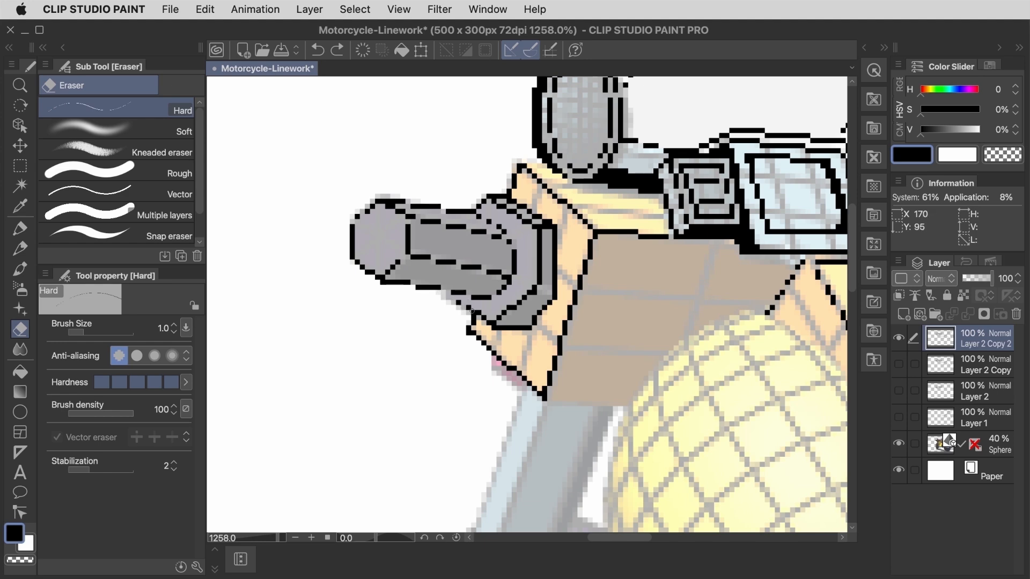
Step: Draw the front fork's left outer edge as one straight line and erase its uneven stair-step pixels
key("p")
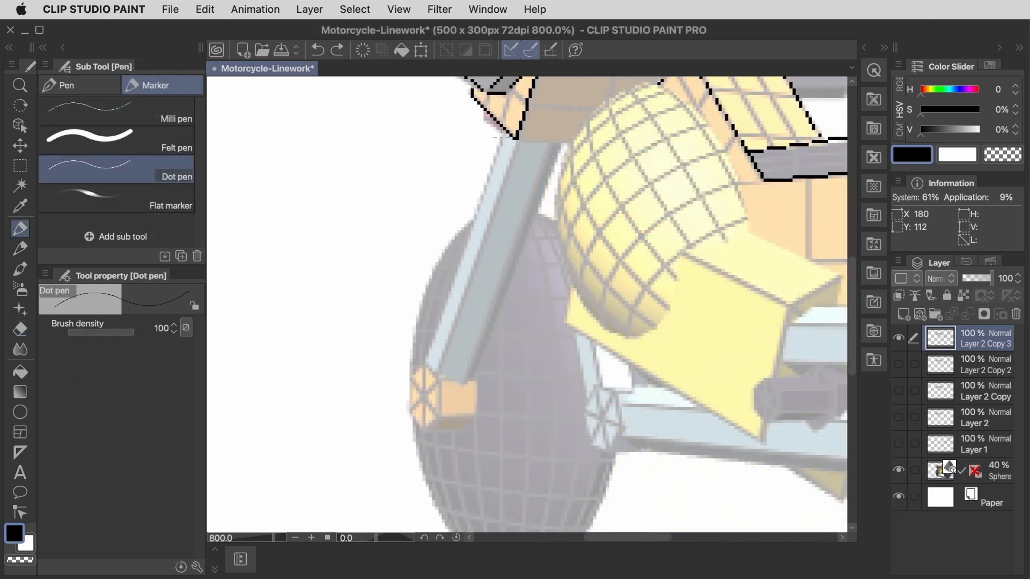
left_click(425, 360, "shift")
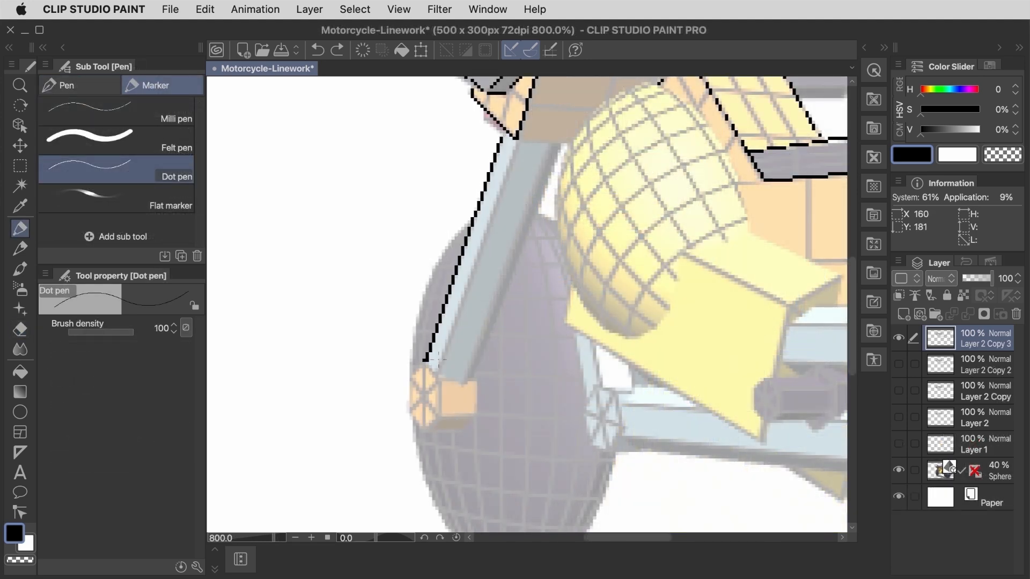
key("e")
scroll(423, 361, "up", 3)
scroll(423, 360, "up", 3)
scroll(475, 358, "up", 1)
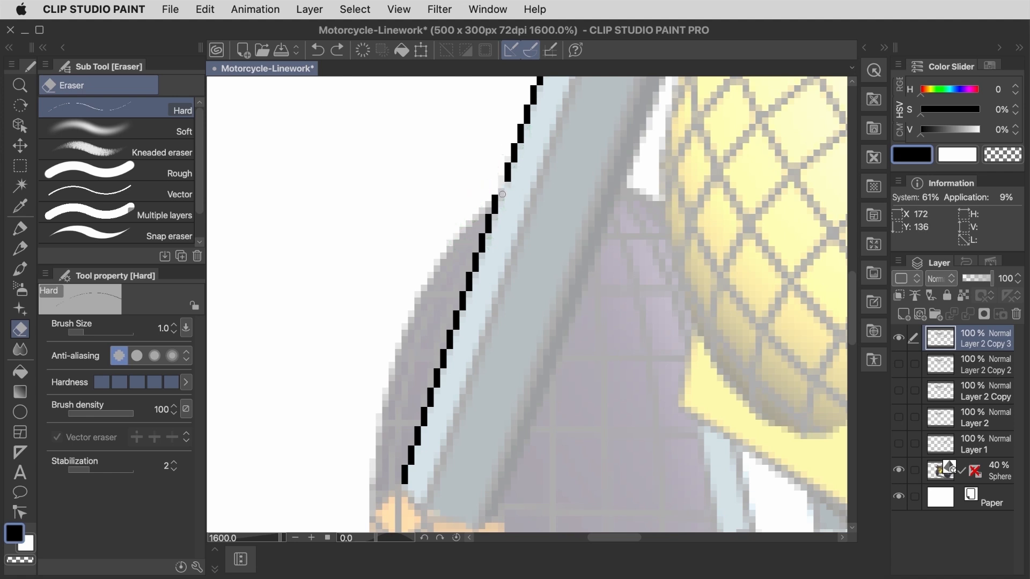
scroll(501, 194, "up", 3)
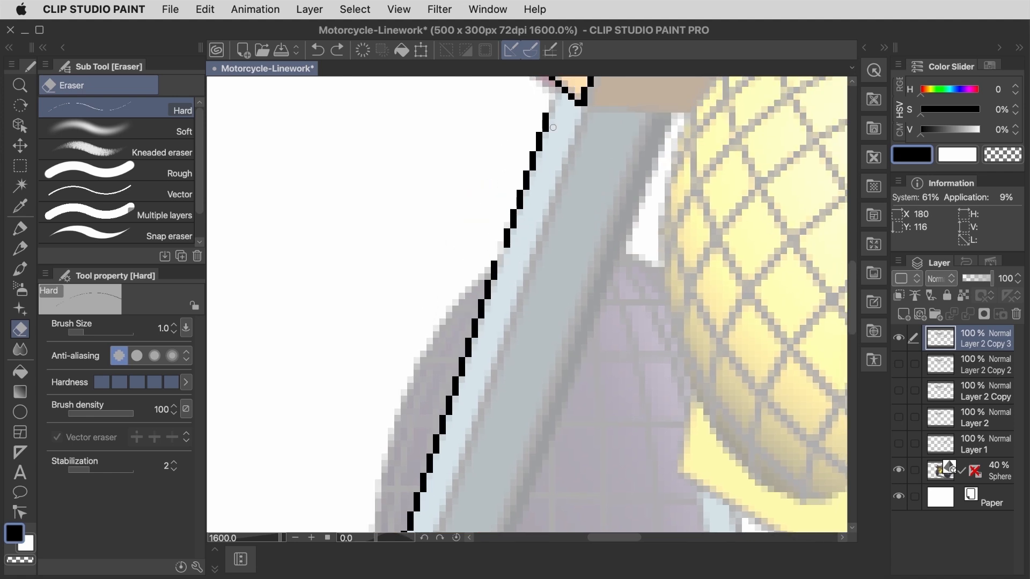
Step: Select the upper segment of the fork's left edge, shift it to meet the lower segment, and deselect
key("k")
key("m")
left_click_drag(510, 109, 554, 252)
key("k")
key("m")
left_click_drag(497, 222, 541, 270, "shift")
key("Left")
key("Up")
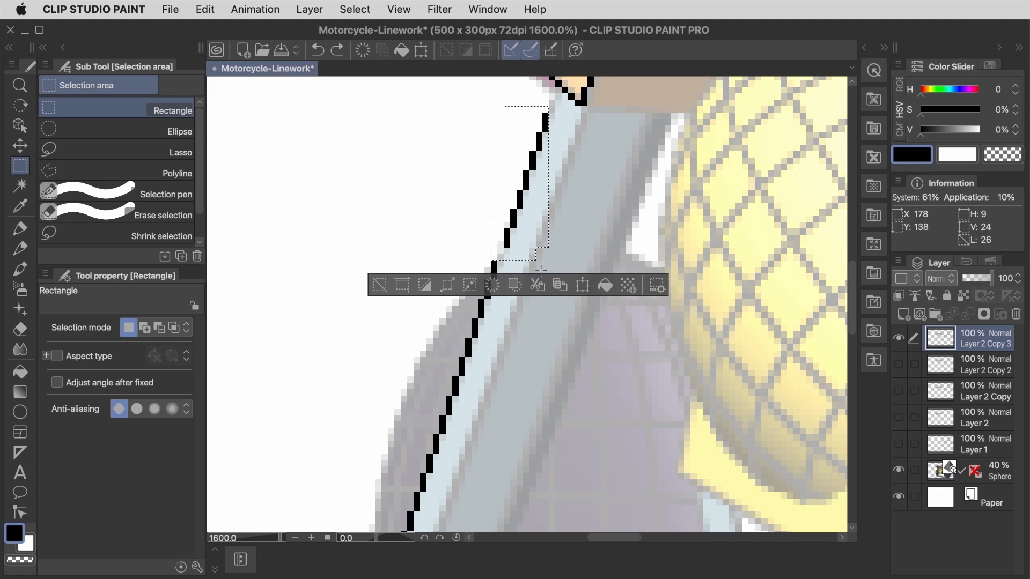
left_click(20, 145)
left_click_drag(488, 222, 482, 235)
key("super+d")
Step: Close the gap atop the fork's left edge and draw the parallel line along its light blue face
key("p")
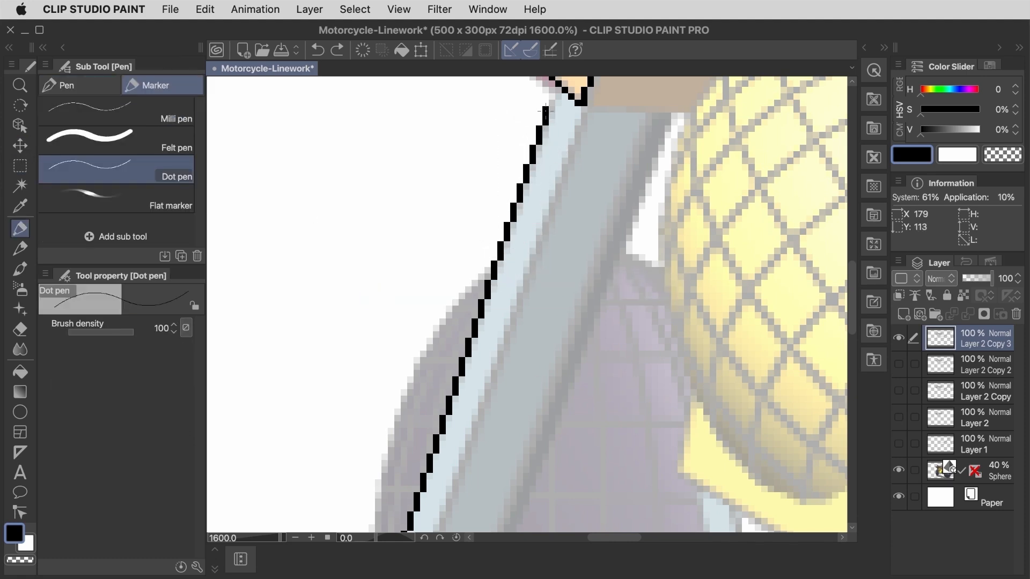
scroll(474, 303, "down", 3)
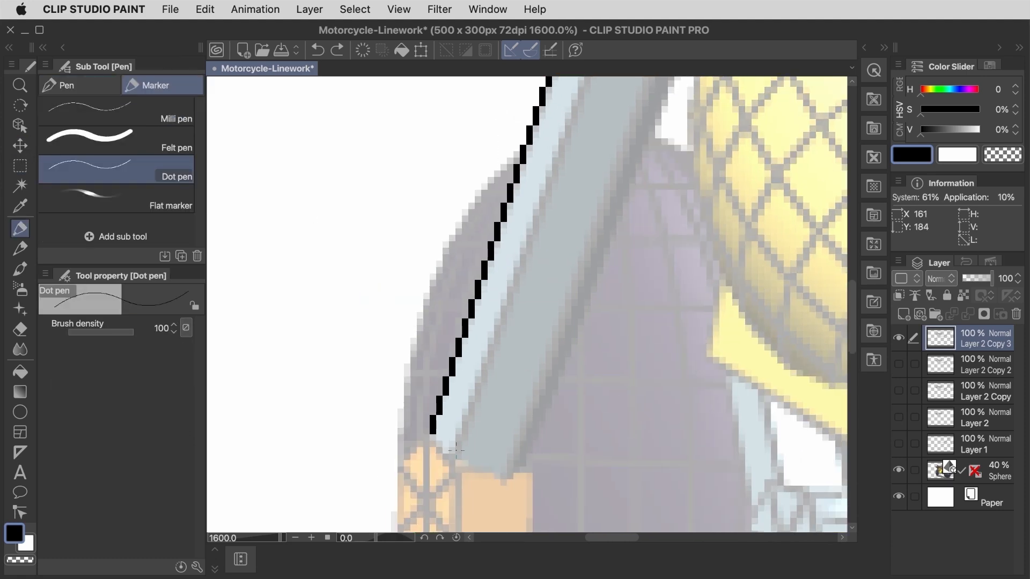
key("super+minus")
left_click_drag(493, 375, 570, 152)
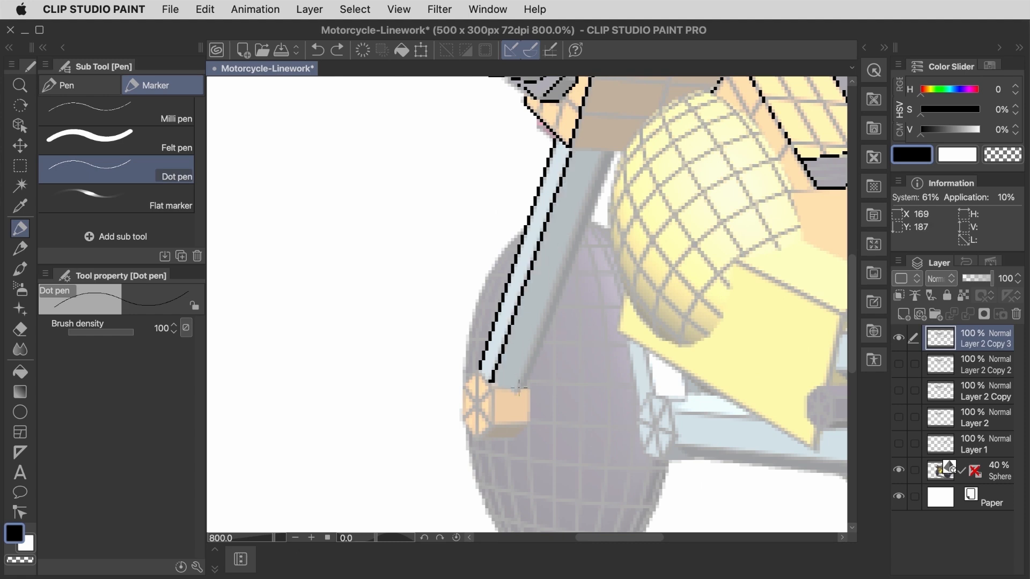
Step: Even out the stair-step pixels of the fork's middle line by erasing and redrawing stray ones
scroll(524, 385, "up", 2)
left_click(468, 357)
key("e")
mouse_move(461, 357)
left_mouse_down()
mouse_move(455, 377)
mouse_move(461, 368)
left_mouse_up()
key("p")
scroll(462, 369, "up", 10)
key("e")
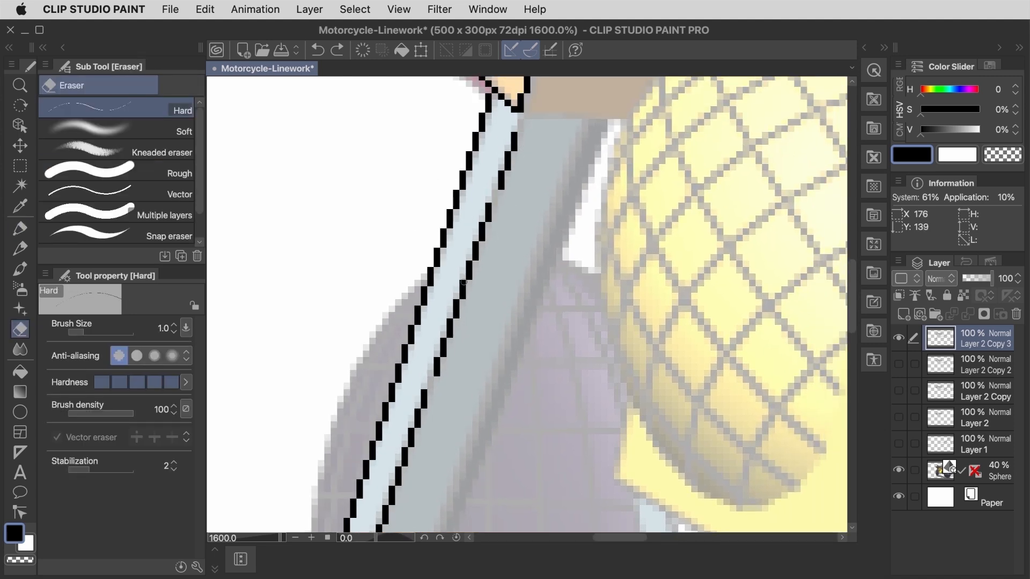
scroll(463, 338, "down", 3)
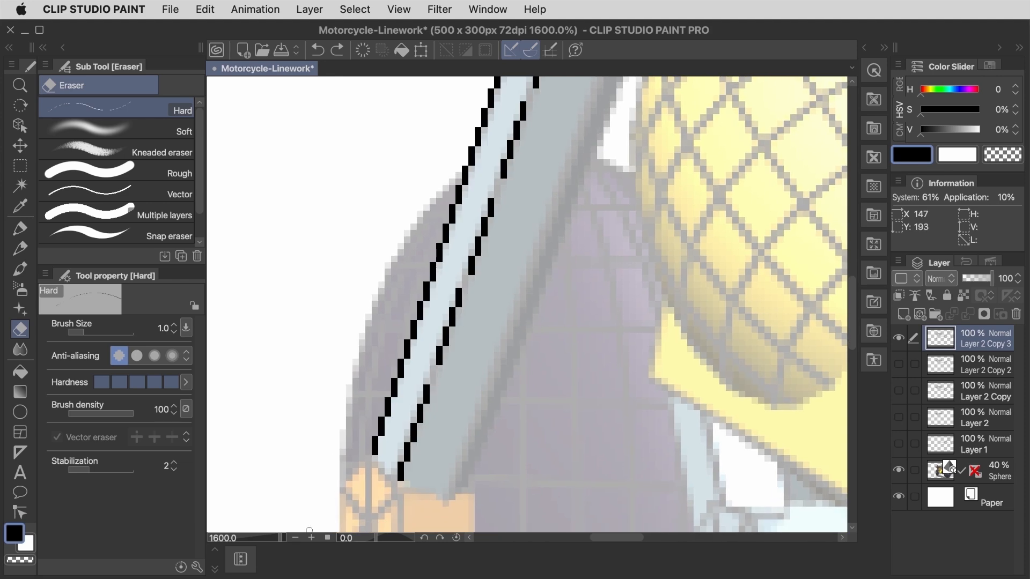
Step: Draw the straight line along the right edge of the front fork
key("p")
scroll(440, 415, "down", 2)
left_click_drag(477, 410, 565, 180)
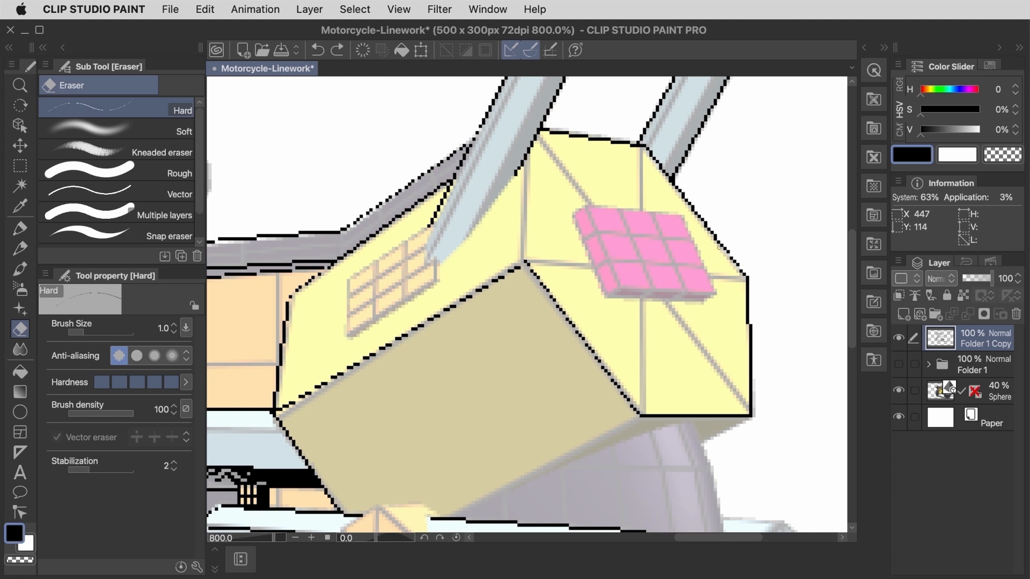
Step: Outline the pink tail light's face and the thickness along its left and lower sides with the Dot pen
key("p")
mouse_move(588, 207)
left_mouse_down()
mouse_move(684, 214)
mouse_move(713, 292)
left_mouse_up()
mouse_move(712, 292)
left_mouse_down()
mouse_move(586, 230)
mouse_move(589, 208)
left_mouse_up()
left_click_drag(586, 208, 605, 296)
left_click_drag(605, 297, 706, 301)
Step: Fill the pink tail light's left and lower side faces with solid black and clear the selection
key("w")
left_click(683, 296)
left_click(599, 263, "shift")
key("alt+BackSpace")
key("super+d")
Step: Draw the inner frame line along the pink tail light's left and lower sides and erase stray corner pixels
key("p")
left_click_drag(601, 216, 624, 281)
left_click_drag(624, 281, 702, 281)
key("e")
left_click(604, 297)
left_click(598, 288)
key("p")
key("e")
key("p")
Step: Draw the lower edge of the tan panel under the rear body and fill the underside strip black
left_click_drag(639, 416, 444, 517)
key("w")
left_click(712, 422)
key("alt+BackSpace")
key("super+d")
Step: Draw the rear body's vertical corner edge and outline the socket around the backrest strut's lower end
key("p")
left_click_drag(522, 167, 522, 261)
left_click_drag(384, 255, 391, 319)
left_click_drag(391, 318, 462, 281)
mouse_move(384, 253)
left_mouse_down()
mouse_move(454, 213)
mouse_move(474, 268)
left_mouse_up()
left_click(117, 111)
left_click_drag(393, 316, 465, 215)
Step: Select the socket outline at the strut's lower end with a polygonal selection and shift it slightly up and right
key("e")
left_click(288, 450)
left_click(290, 298)
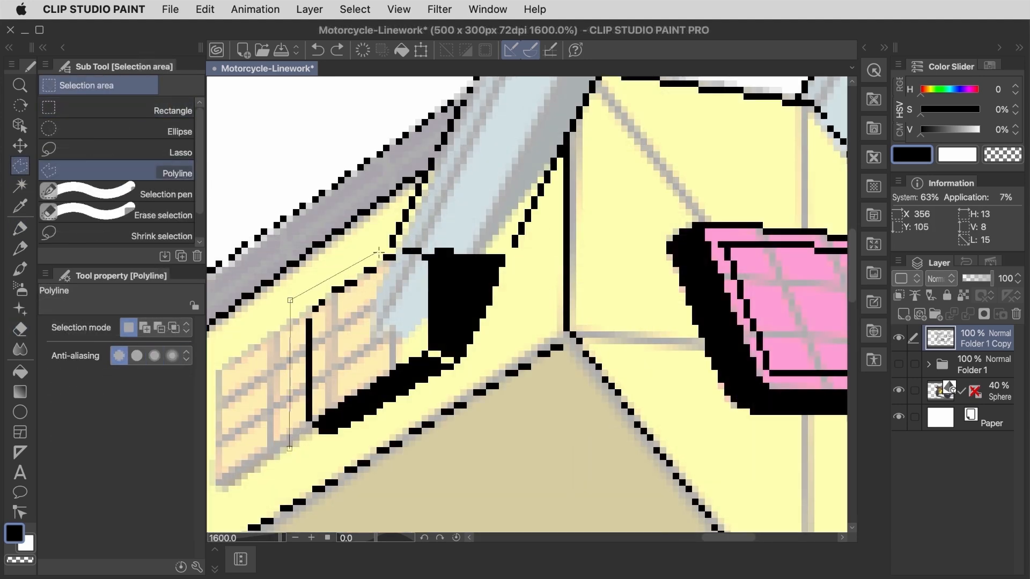
left_click(444, 234)
left_click(517, 254)
left_click(460, 387)
left_click(290, 451)
key("k")
key("Right")
key("Right")
key("Right")
key("Right")
key("Right")
key("Right")
key("Right")
key("Up")
key("Up")
key("Left")
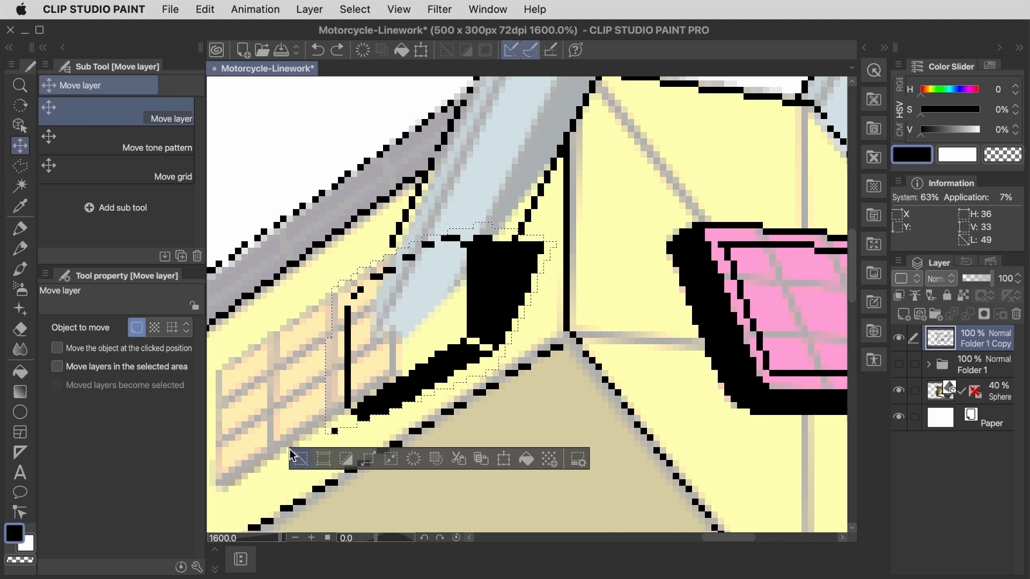
Step: Deselect and redraw the socket's upper edge, erasing stray pixels where it meets the strut
key("super+d")
key("e")
left_click(515, 238)
key("p")
left_click_drag(464, 232, 489, 231)
left_click_drag(386, 251, 386, 258)
left_click(437, 154)
key("e")
left_click(392, 235)
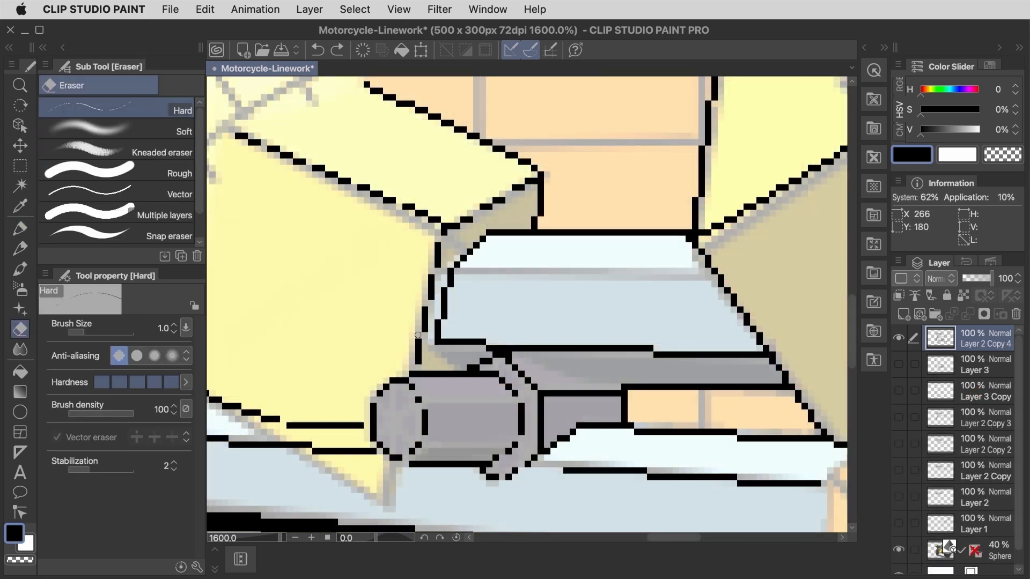
Step: Clean up the light blue bar's left edge and draw the lines joining its underside to the grey engine cylinder
left_click(444, 290)
left_click(444, 316)
key("p")
left_click_drag(509, 361, 618, 380)
left_click_drag(438, 348, 464, 368)
Step: Fill the underside of the light blue bar with solid black and clear the selection
key("w")
left_click(470, 355)
key("alt+BackSpace")
key("super+d")
key("p")
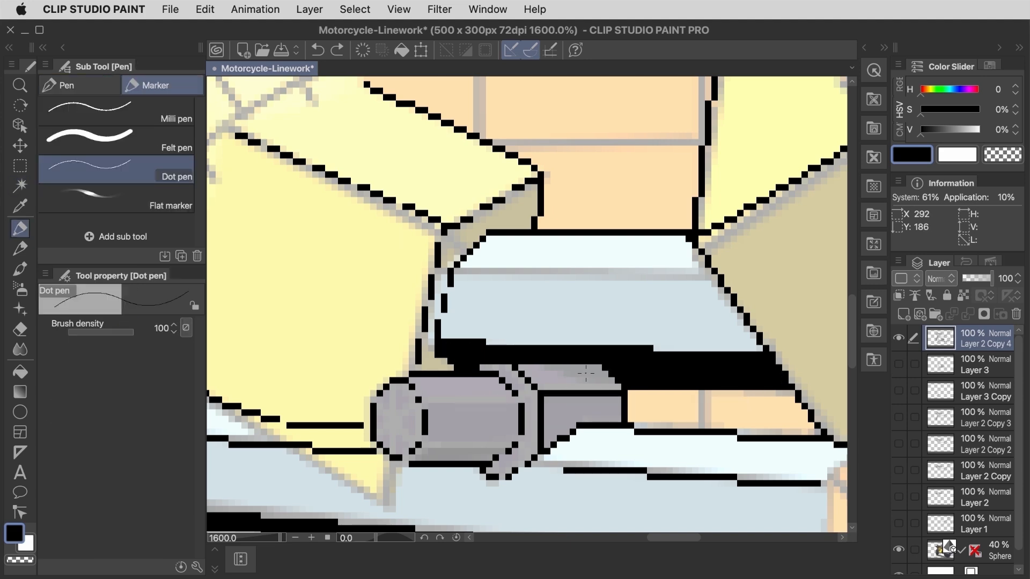
Step: Tidy the pixels along the edges of the black strip under the light blue bar by erasing and redrawing
key("w")
key("e")
left_click_drag(586, 361, 637, 374)
left_click(644, 361)
key("p")
key("e")
left_click(591, 374)
key("p")
left_click_drag(489, 342, 528, 342)
key("e")
Step: Draw short vertical bars across the orange gap beside the grey engine part and trim their upper ends
key("p")
left_click_drag(637, 393, 637, 425)
key("e")
key("p")
left_click_drag(669, 393, 682, 425)
key("e")
left_click_drag(663, 380, 676, 380)
Step: Draw the detail lines running along the grey engine cylinder
key("p")
left_click_drag(431, 387, 509, 418)
left_click_drag(508, 425, 438, 425)
Step: Draw an ellipse about 121 px wide and 166 px tall around the rear wheel's near side
key("u")
key("p")
key("e")
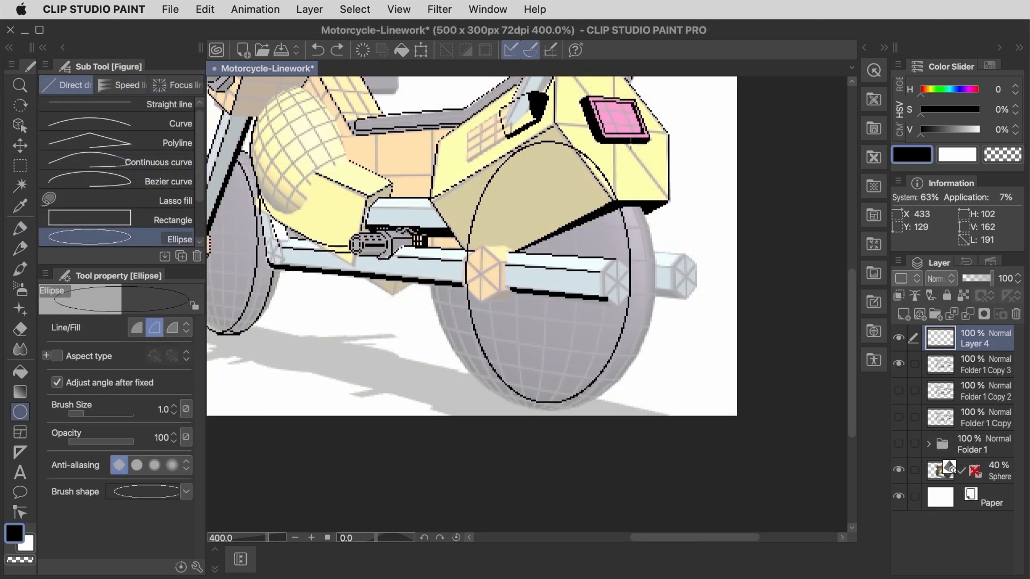
left_click_drag(630, 142, 436, 410)
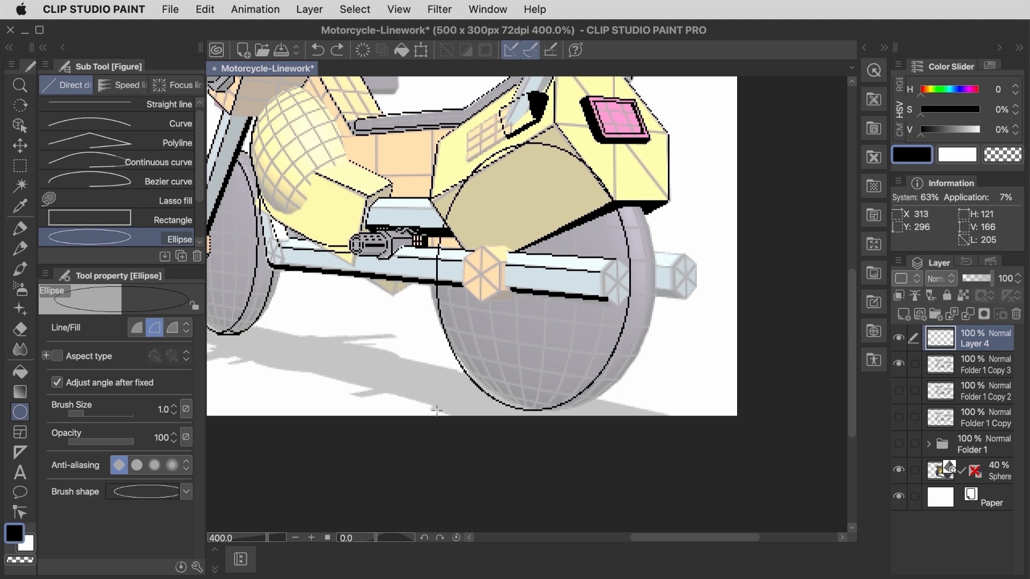
left_click(437, 411)
Step: Duplicate the rear wheel ellipse and shift the copy right to the tire's outer edge
key("super+c")
key("super+v")
key("Right")
key("Right")
key("Right")
key("Right")
key("Right")
key("Right")
key("Right")
key("Right")
key("Right")
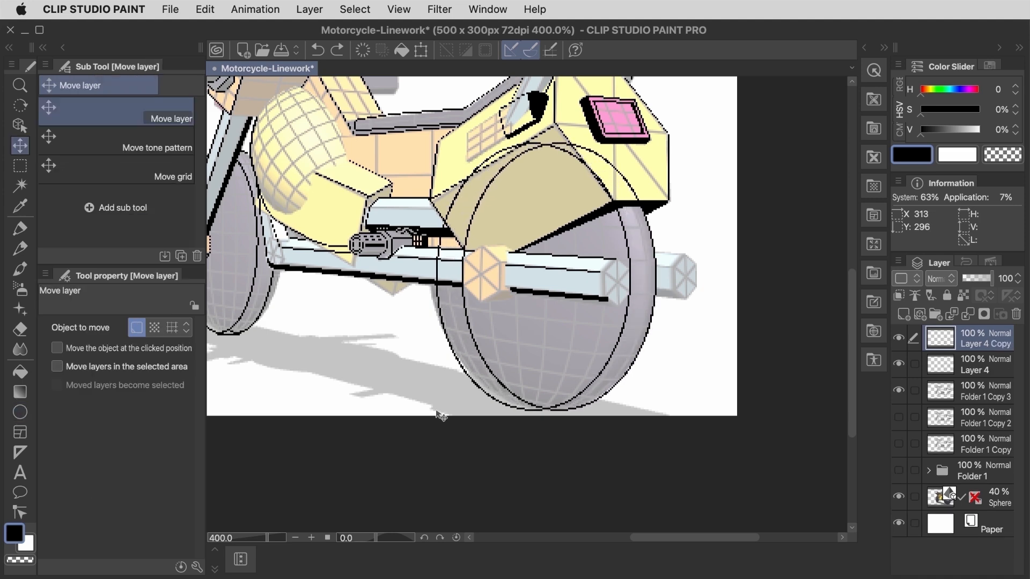
Step: Merge the two rear wheel ellipses and erase the parts crossing the body, exhaust and tire interior
key("super+e")
key("e")
mouse_move(604, 166)
left_mouse_down()
mouse_move(457, 209)
mouse_move(536, 366)
left_mouse_up()
key("p")
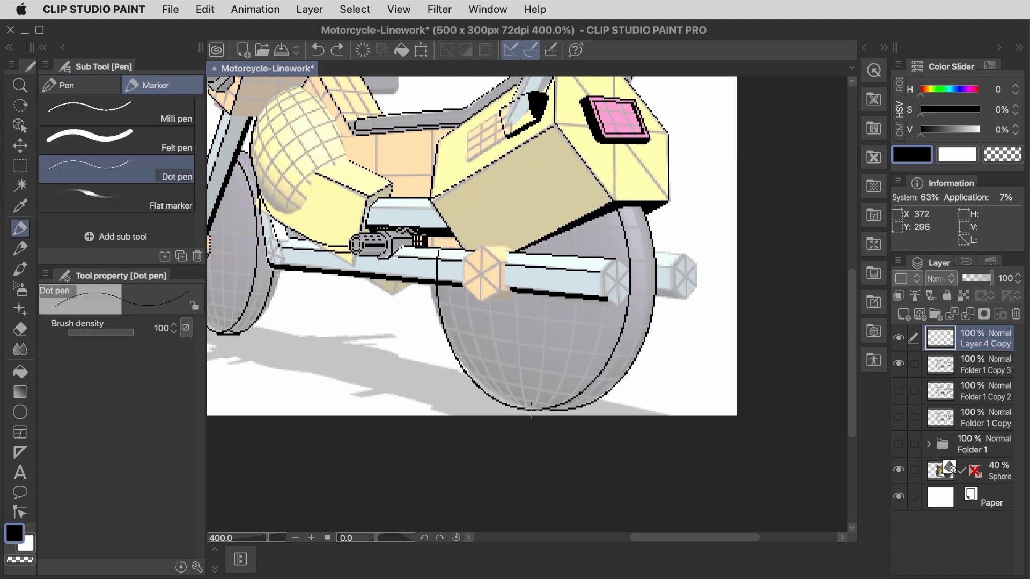
Step: Draw the rear wheel's inner rim ellipse on a new layer
key("super+shift+n")
key("u")
mouse_move(606, 167)
left_mouse_down()
mouse_move(486, 360)
mouse_move(451, 369)
mouse_move(601, 187)
mouse_move(598, 210)
mouse_move(588, 171)
mouse_move(589, 192)
mouse_move(461, 353)
left_mouse_up()
key("super+z")
left_click(460, 354)
Step: Erase the parts of the inner rim ellipse that overlap the rear body and exhaust pipe
key("e")
mouse_move(547, 192)
left_mouse_down()
mouse_move(493, 201)
mouse_move(481, 249)
left_mouse_up()
key("[")
key("[")
key("[")
key("[")
key("[")
left_click_drag(587, 270, 586, 284)
key("w")
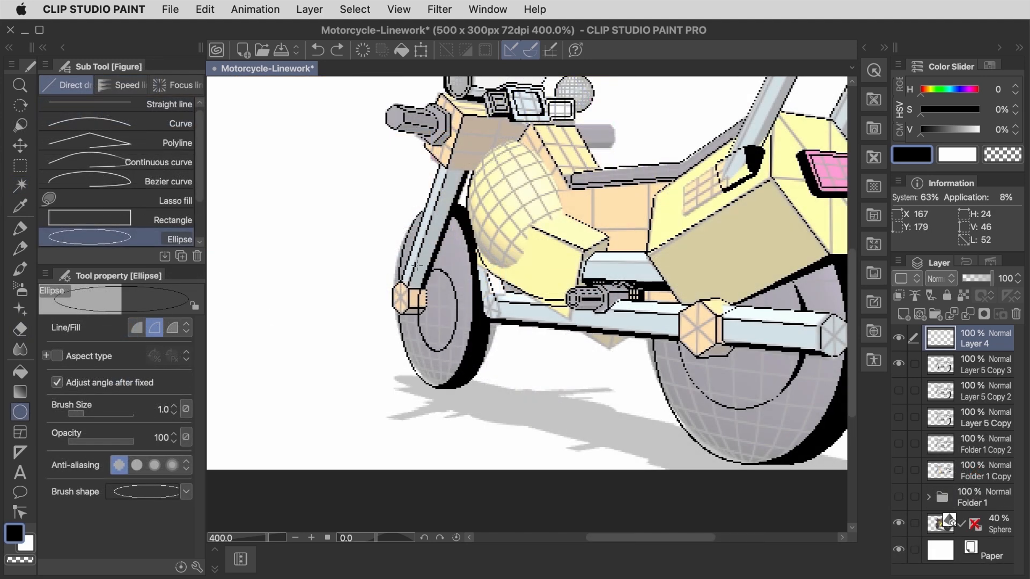
Step: Draw an ellipse about 32 px wide and 72 px tall for the front wheel's inner rim
mouse_move(417, 266)
left_mouse_down()
mouse_move(406, 236)
mouse_move(459, 353)
left_mouse_up()
key("super+z")
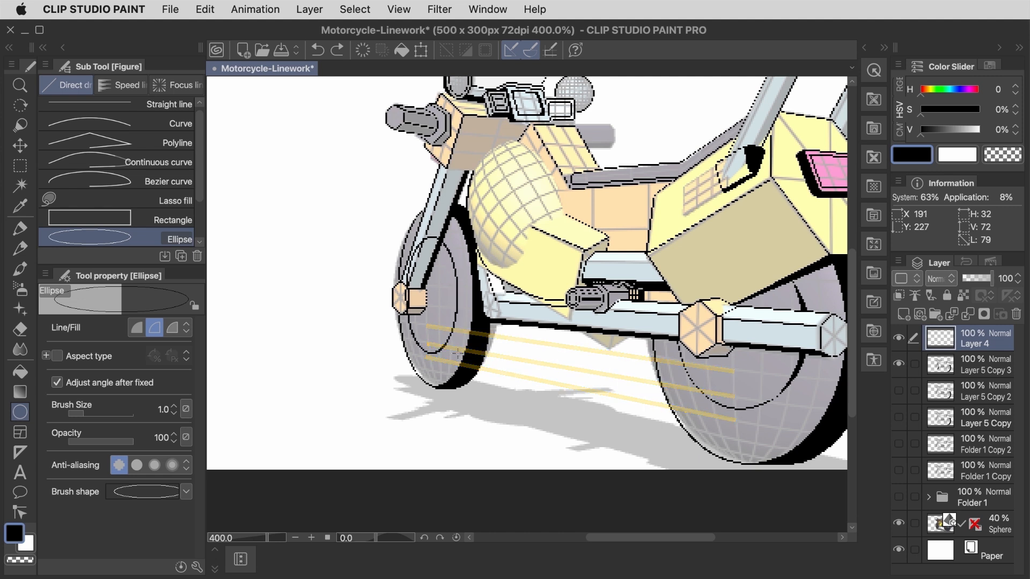
key("e")
key("k")
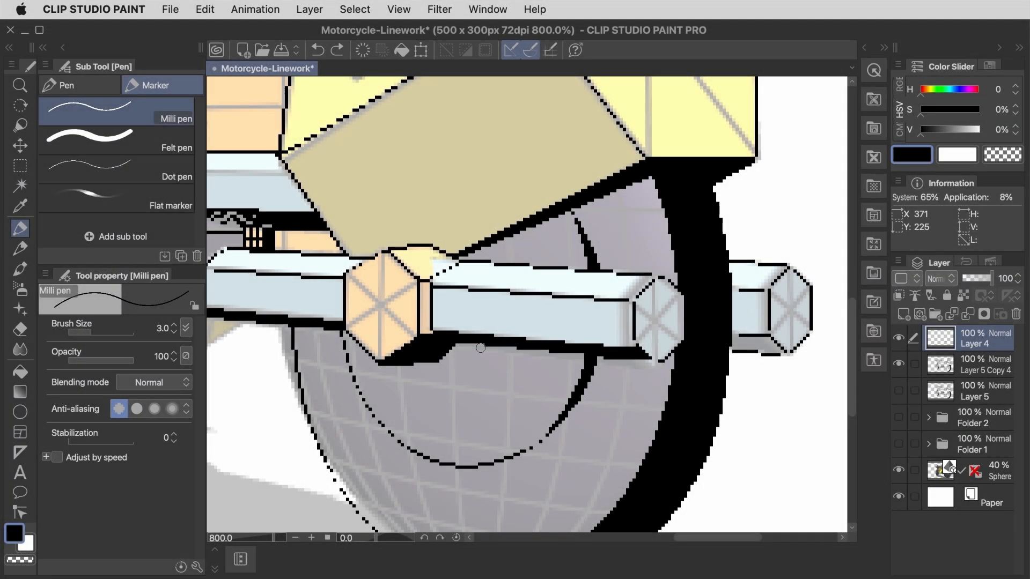
Step: Shade the far exhaust pipe's underside and the gap behind the engine parts in black with the Milli pen
left_click_drag(736, 339, 777, 348)
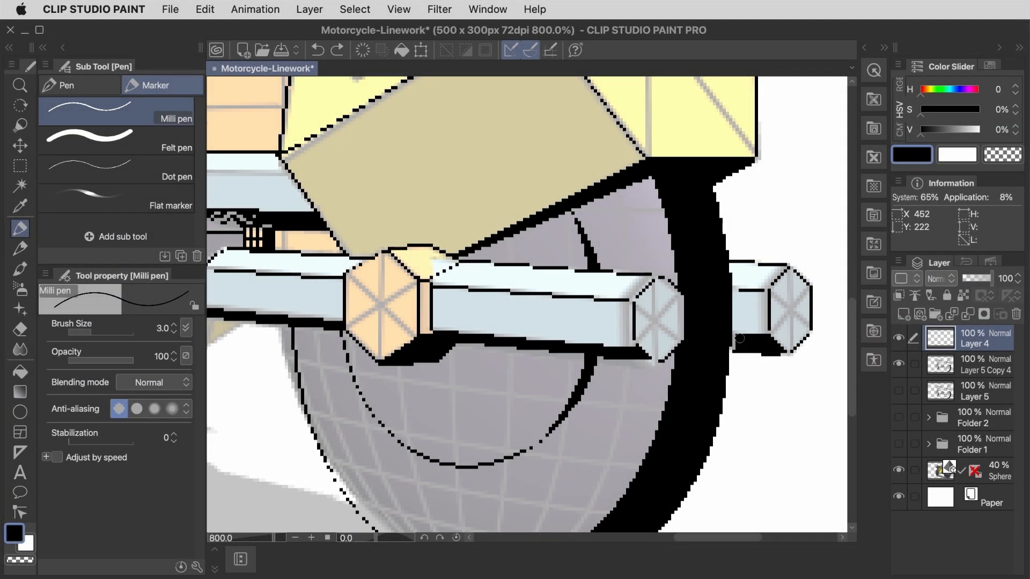
left_click_drag(321, 257, 609, 351)
mouse_move(563, 326)
left_mouse_down()
mouse_move(612, 331)
mouse_move(625, 344)
mouse_move(592, 340)
left_mouse_up()
Step: Shade the end face of the yellow side body and its lower edge with black strokes
mouse_move(435, 292)
left_mouse_down()
mouse_move(450, 245)
mouse_move(475, 237)
left_mouse_up()
mouse_move(284, 311)
left_mouse_down()
mouse_move(311, 325)
mouse_move(300, 318)
left_mouse_up()
key("[")
key("[")
left_click_drag(316, 326, 322, 328)
key("e")
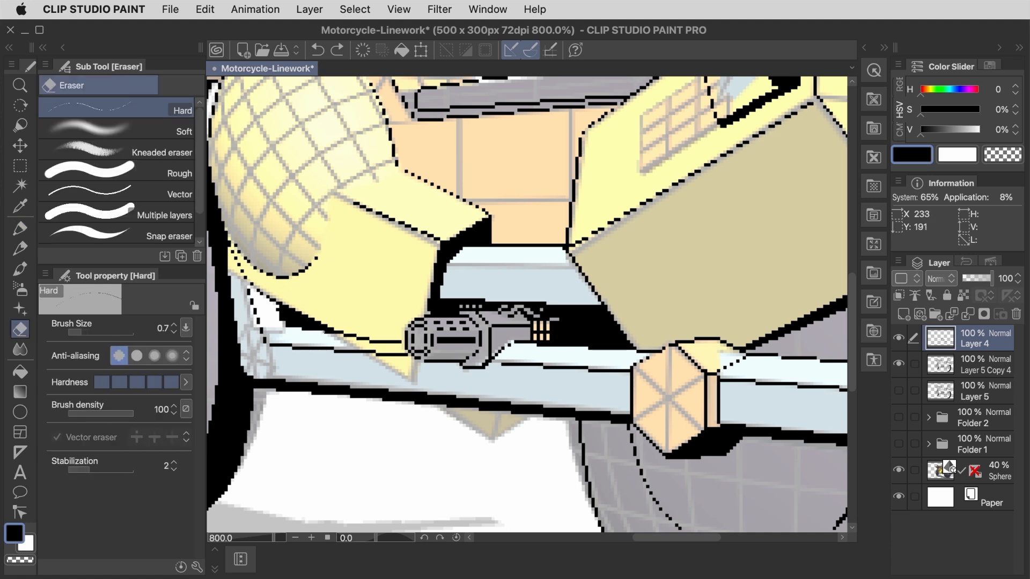
Step: Add black shading to the front end and the underside of the near handlebar grip, varying the Milli pen size
key("p")
scroll(328, 332, "left", 5)
key("]")
key("]")
key("]")
left_click_drag(362, 371, 390, 367)
scroll(449, 273, "up", 1)
scroll(449, 273, "up", 5)
mouse_move(290, 300)
left_mouse_down()
mouse_move(357, 314)
mouse_move(294, 304)
left_mouse_up()
mouse_move(356, 332)
left_mouse_down()
mouse_move(381, 315)
mouse_move(359, 335)
left_mouse_up()
key("[")
key("[")
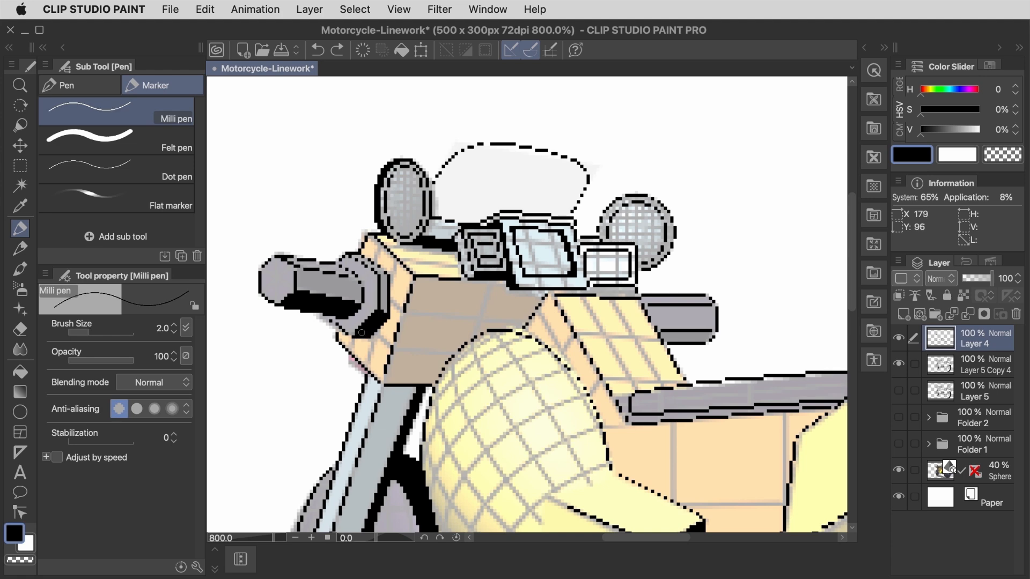
Step: Add black shading beneath the handlebars and around the front cowl with larger Milli pen strokes
key("]")
key("]")
mouse_move(661, 333)
left_mouse_down()
mouse_move(674, 340)
mouse_move(420, 274)
left_mouse_up()
key("]")
key("]")
key("]")
Step: Shade the right faces of both backrest struts black with the Milli pen at size 5
key("]")
key("[")
left_click_drag(381, 341, 589, 327)
Step: Shade the side face of the grey seat black with a smaller Milli pen size
key("[")
key("[")
mouse_move(702, 251)
left_mouse_down()
mouse_move(607, 314)
mouse_move(709, 242)
mouse_move(589, 326)
mouse_move(409, 347)
left_mouse_up()
key("[")
key("[")
key("]")
key("]")
key("]")
key("]")
mouse_move(751, 260)
left_mouse_down()
mouse_move(477, 387)
mouse_move(569, 210)
left_mouse_up()
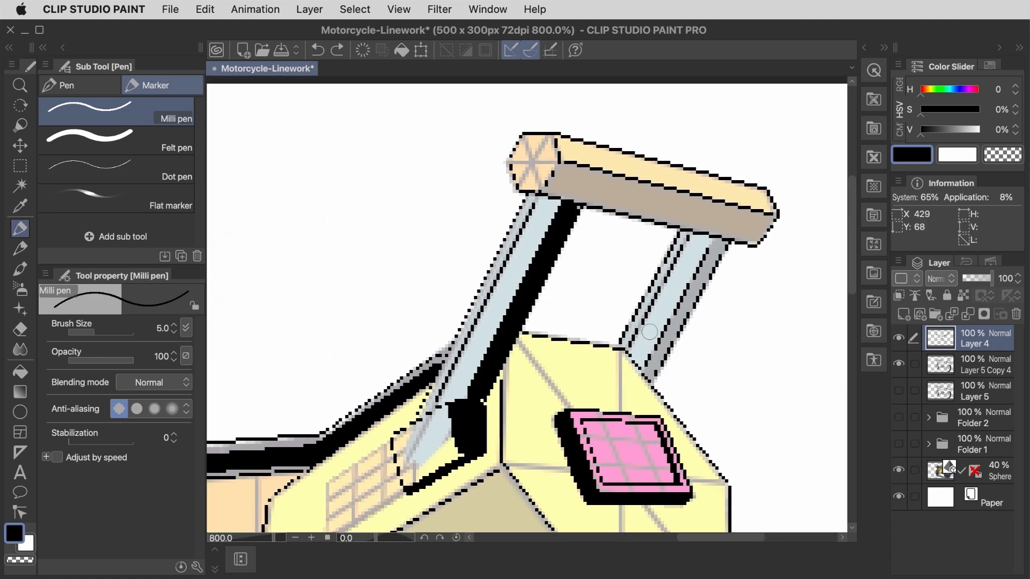
left_click_drag(650, 375, 721, 243)
key("[")
key("[")
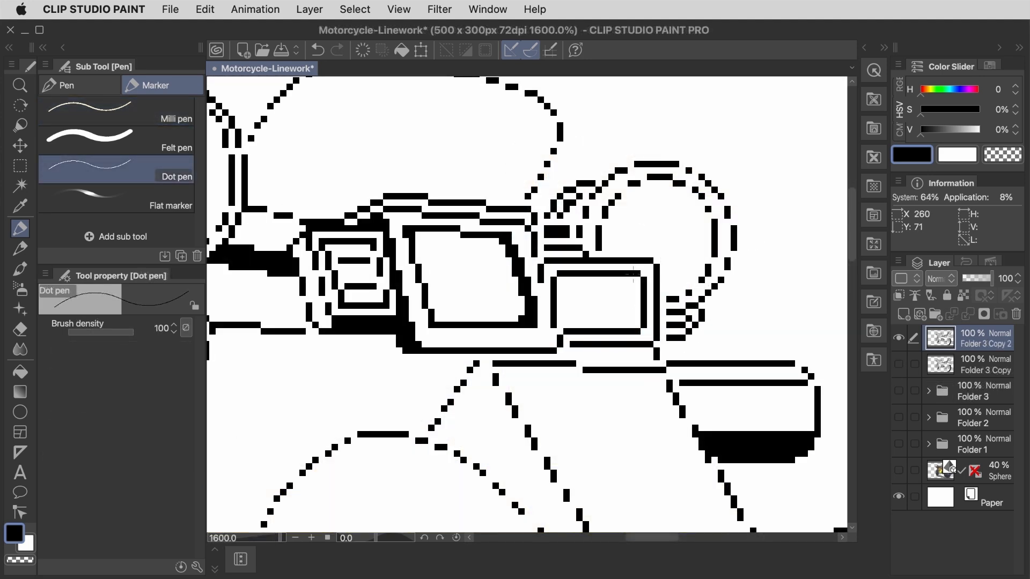
Step: Draw rising signal bars and a small circle icon inside the small dashboard display, rounding the circle's corners with the eraser
mouse_move(565, 318)
left_mouse_down()
mouse_move(621, 318)
mouse_move(576, 303)
left_mouse_up()
key("e")
left_click(611, 287)
left_click(631, 286)
left_click(630, 305)
left_click(611, 305)
key("p")
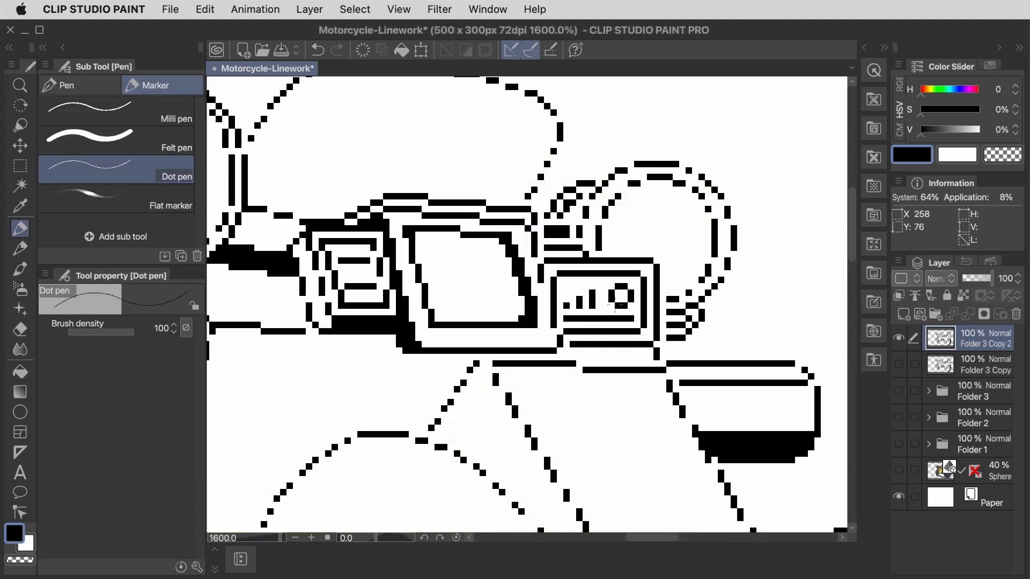
Step: Draw the thin cable pixels running down beside the small display and add tick marks above its upper edge
left_click_drag(676, 344, 676, 351)
key("e")
left_click(675, 351)
key("p")
left_click(669, 351)
left_click(553, 254)
left_click(566, 254)
left_click(579, 255)
Step: Draw a circle about 11 by 10 px on the large dashboard display, break up its outline and add a solid arrowhead inside
key("u")
left_click_drag(435, 246, 504, 314)
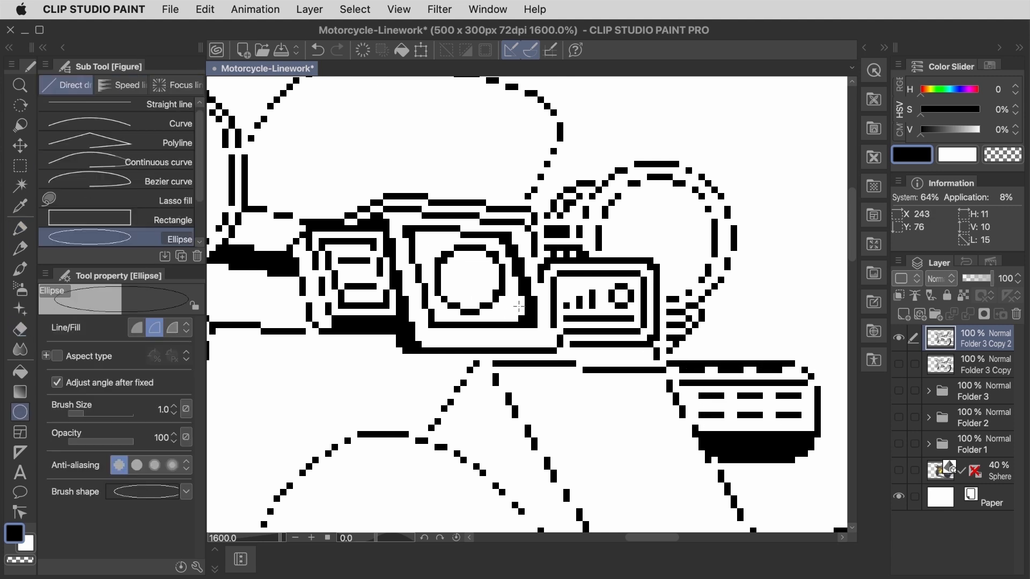
key("e")
key("p")
left_click_drag(466, 267, 467, 286)
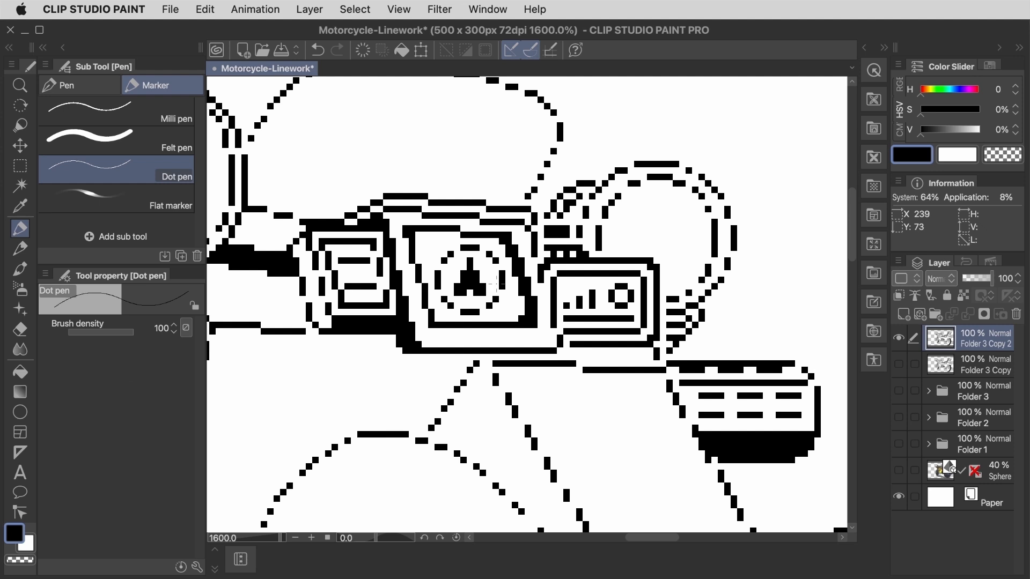
Step: Add a dashed row beneath the large dashboard display and a short line inside the adjacent small screen
left_click_drag(443, 338, 452, 338)
left_click_drag(348, 274, 367, 274)
key("e")
key("p")
Step: Draw and erase fine line details in the shaded area and tube beside the leftmost dashboard screen
left_click(309, 293)
key("e")
mouse_move(302, 293)
left_mouse_down()
mouse_move(260, 237)
mouse_move(276, 253)
mouse_move(279, 287)
mouse_move(301, 286)
mouse_move(277, 292)
left_mouse_up()
key("p")
key("e")
key("p")
left_click_drag(258, 241, 286, 245)
left_click_drag(251, 241, 251, 235)
key("e")
left_click(251, 242)
left_click(257, 229)
key("p")
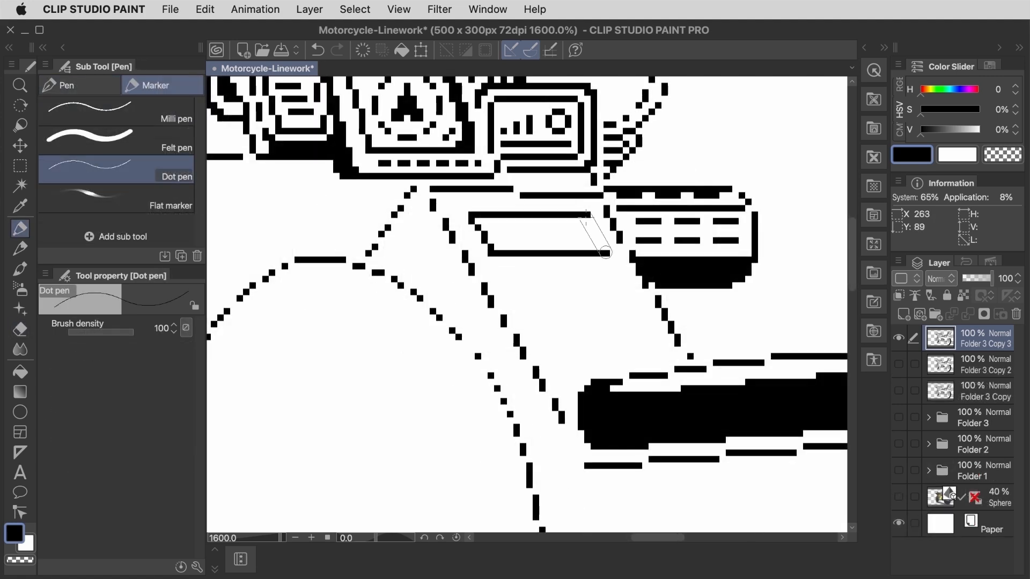
Step: Draw a slanted rectangular panel with an inner line on the body below the dashboard, rounding its corners with the eraser
left_click_drag(581, 235, 494, 234)
key("e")
left_click(601, 253)
left_click(472, 215)
key("p")
left_click_drag(587, 214, 606, 253)
key("e")
key("p")
mouse_move(504, 241)
left_mouse_down()
mouse_move(581, 240)
mouse_move(497, 234)
left_mouse_up()
key("m")
key("k")
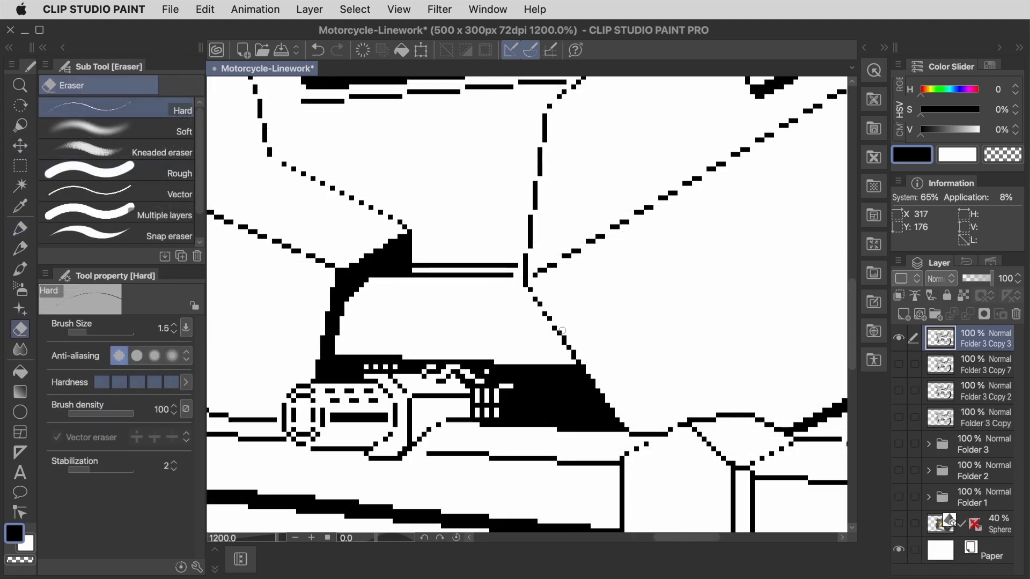
Step: Draw nested curved pipes above the ledge in the lower body recess and cut pipe details into its black shading
key("p")
mouse_move(416, 271)
left_mouse_down()
mouse_move(415, 237)
mouse_move(462, 261)
left_mouse_up()
key("e")
left_click(443, 249)
key("p")
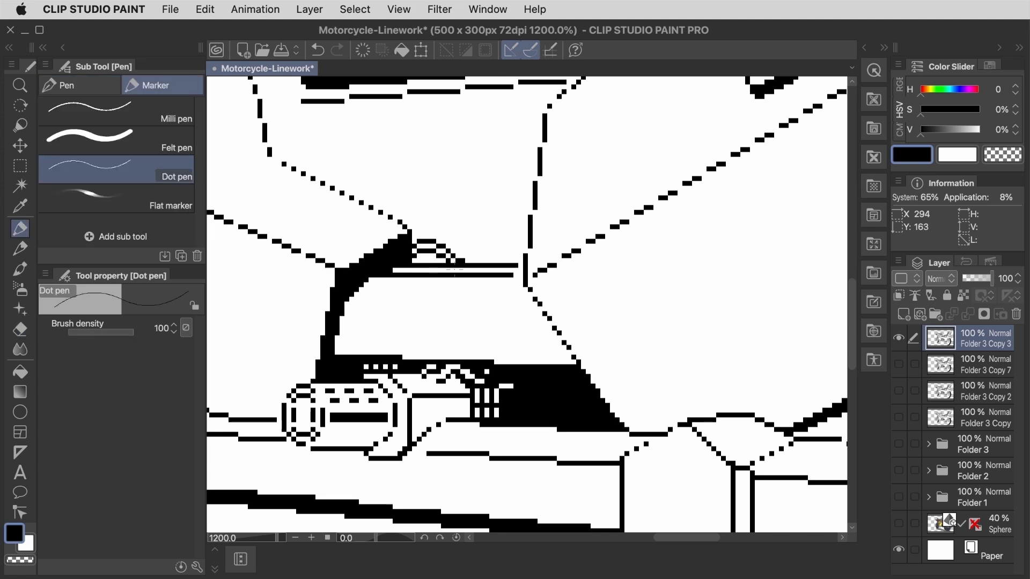
key("e")
key("p")
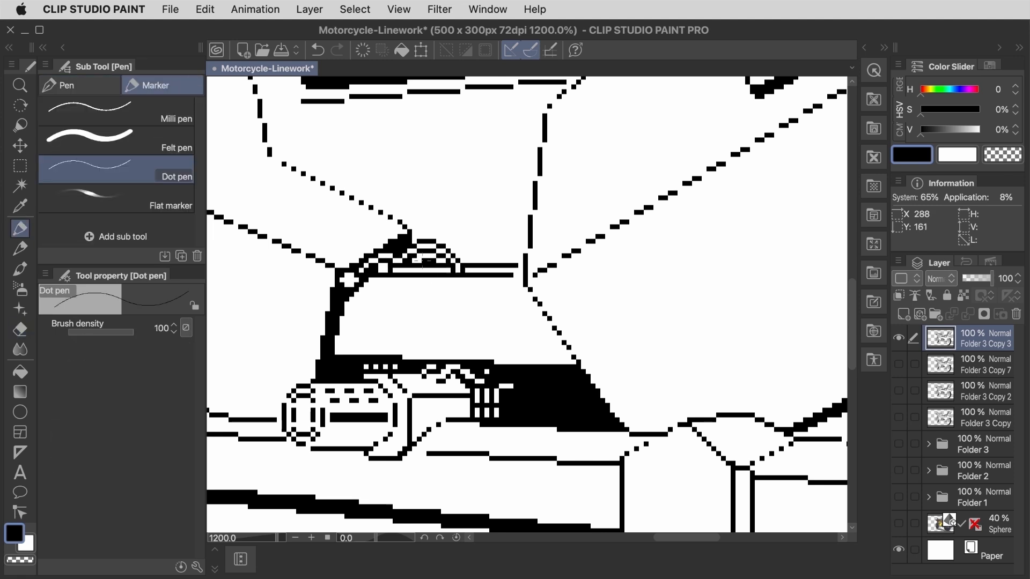
Step: Fill the triangular corner beside the recess with vertical grille stripes and add small marks along the recess floor
left_click_drag(554, 337, 554, 352)
key("e")
key("p")
left_click_drag(535, 309, 535, 315)
key("e")
left_click(530, 313)
key("p")
left_click(550, 328)
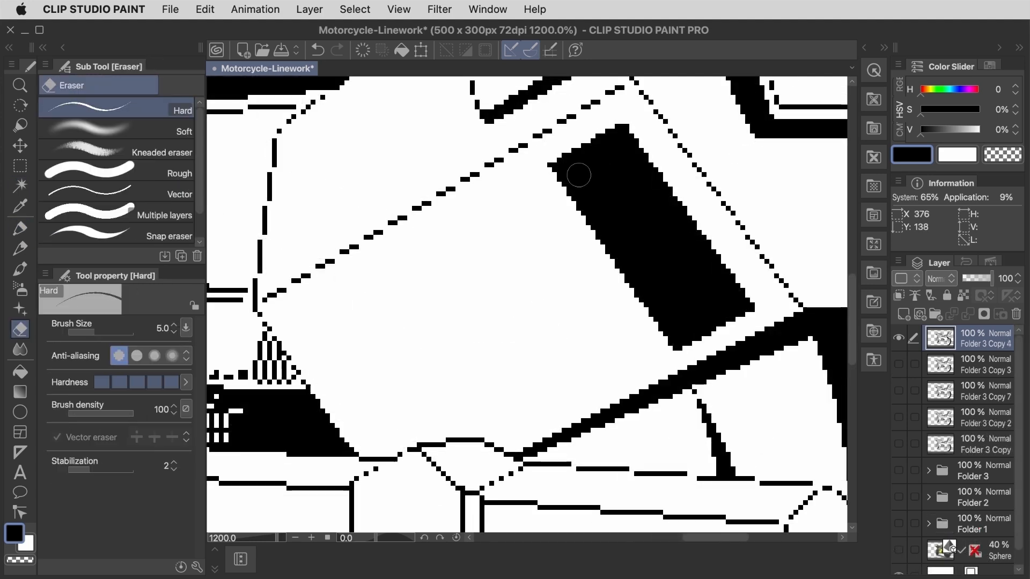
Step: Outline a rounded slot across the upper end of the black vent block on the side body
left_click_drag(578, 175, 619, 148)
key("w")
key("p")
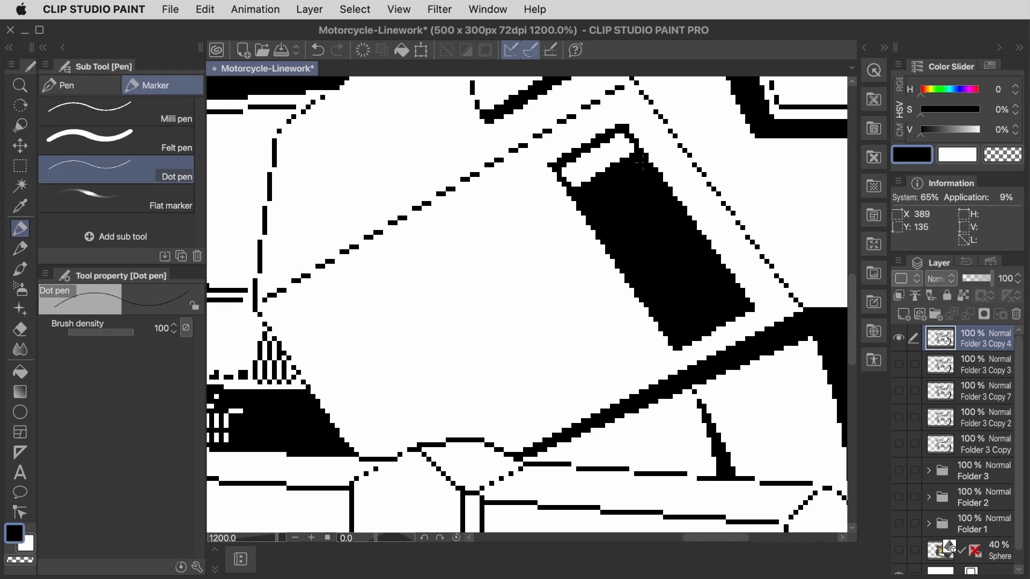
Step: Select the slot's interior with the Auto select tool, shift the selection along the vent block and delete to cut repeated slots
key("w")
left_click(607, 160)
key("Right")
key("Right")
key("Right")
key("Right")
key("Right")
key("Down")
key("Down")
key("Down")
key("Down")
key("Down")
key("Down")
key("Down")
key("Delete")
key("Delete")
key("super+d")
Step: Round the vent block's outer corners with the eraser, then select the block with a polyline selection and reposition it
key("e")
left_click(765, 293)
left_click(642, 368, "shift")
key("m")
left_click(533, 156)
left_click(667, 361)
left_click(766, 294)
key("k")
key("super+d")
key("e")
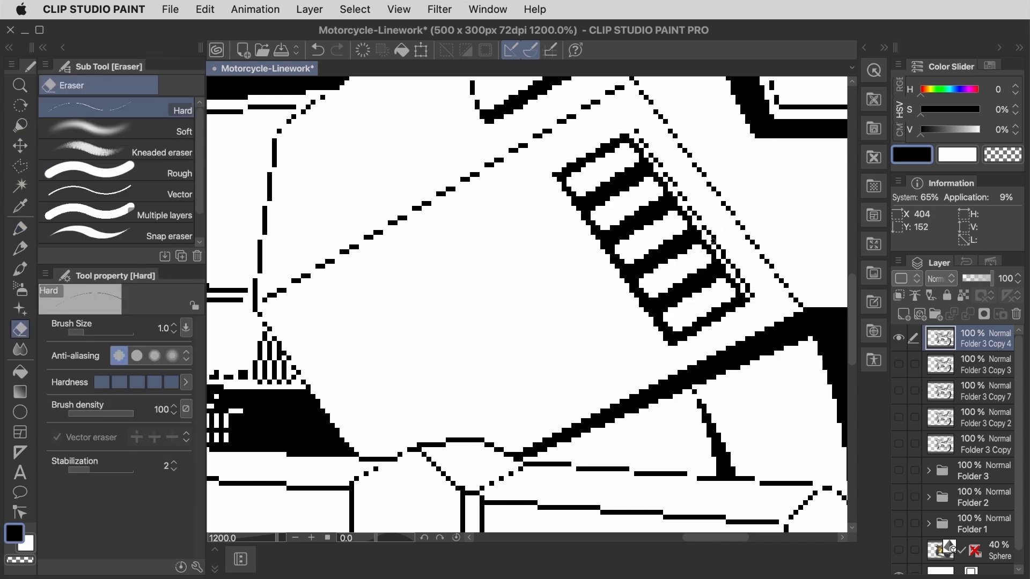
Step: Try to duplicate a small rivet on the rear body panel by copying, pasting and moving it sideways
key("p")
left_click_drag(709, 241, 456, 442)
key("m")
left_click_drag(491, 115, 520, 143)
key("super+c")
key("super+v")
key("k")
left_click_drag(505, 129, 541, 128)
key("super+z")
key("super+z")
key("super+z")
Step: Draw a round fitting with inner lines beside the lower shaded edge of the rear screen panel, cleaning its outline
key("p")
key("u")
mouse_move(432, 235)
left_mouse_down()
mouse_move(494, 305)
mouse_move(469, 257)
left_mouse_up()
key("e")
key("p")
mouse_move(460, 301)
left_mouse_down()
mouse_move(438, 291)
mouse_move(475, 290)
left_mouse_up()
key("e")
key("p")
key("super+z")
key("e")
left_click_drag(462, 245, 451, 268)
key("p")
Step: Draw cables and tubing along the side edges and over the top of the rear screen panel
left_click_drag(631, 236, 654, 282)
key("e")
key("p")
mouse_move(448, 237)
left_mouse_down()
mouse_move(460, 192)
mouse_move(501, 182)
mouse_move(537, 193)
mouse_move(478, 164)
mouse_move(484, 179)
mouse_move(541, 174)
mouse_move(572, 196)
mouse_move(529, 174)
mouse_move(556, 170)
mouse_move(530, 152)
left_mouse_up()
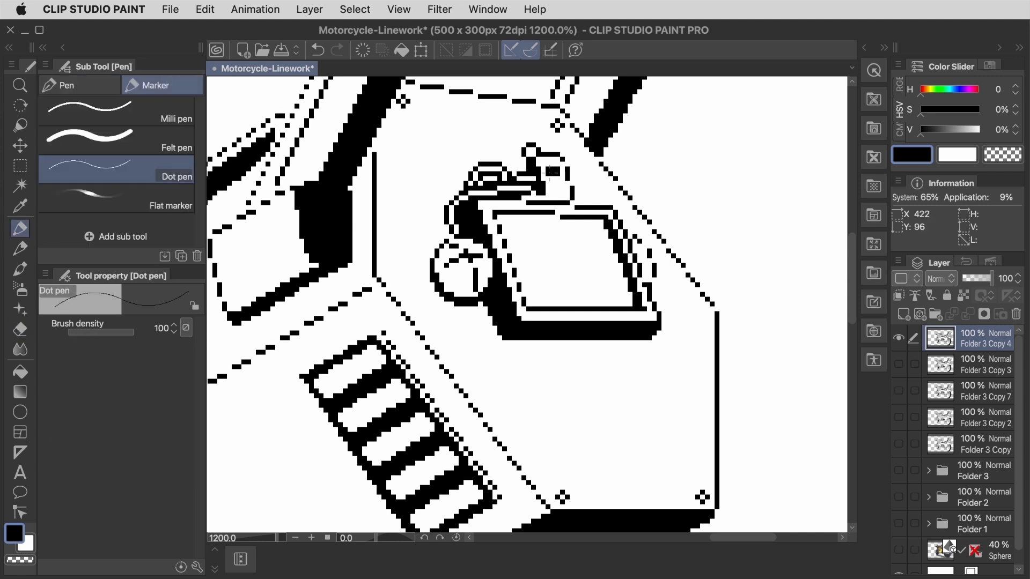
Step: Draw two horizontal lines across the rear screen panel and break them into dashes with the eraser
left_click_drag(518, 236, 603, 236)
left_click_drag(532, 285, 612, 285)
key("e")
left_click(557, 237)
left_click(560, 285)
key("p")
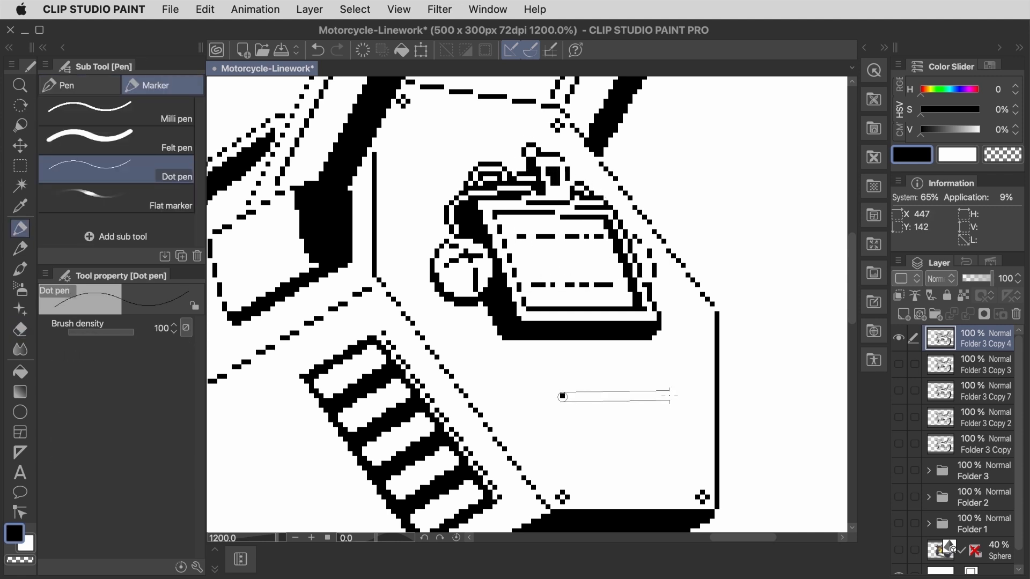
Step: Draw a small slanted plate with a shaded side edge below the rear screen panel, erasing pixels to round its corners
left_click(670, 397, "shift")
left_click_drag(544, 400, 574, 470)
key("e")
left_click(678, 444)
left_click(683, 459)
key("p")
key("e")
key("p")
Step: Add a solid black symbol block and short text-like dashes to the small rear plate with the Milli pen and eraser
left_click(117, 112)
mouse_move(587, 416)
left_mouse_down()
mouse_move(616, 451)
mouse_move(610, 426)
left_mouse_up()
left_click_drag(630, 419, 660, 415)
left_click_drag(635, 433, 659, 430)
key("e")
left_click(646, 417)
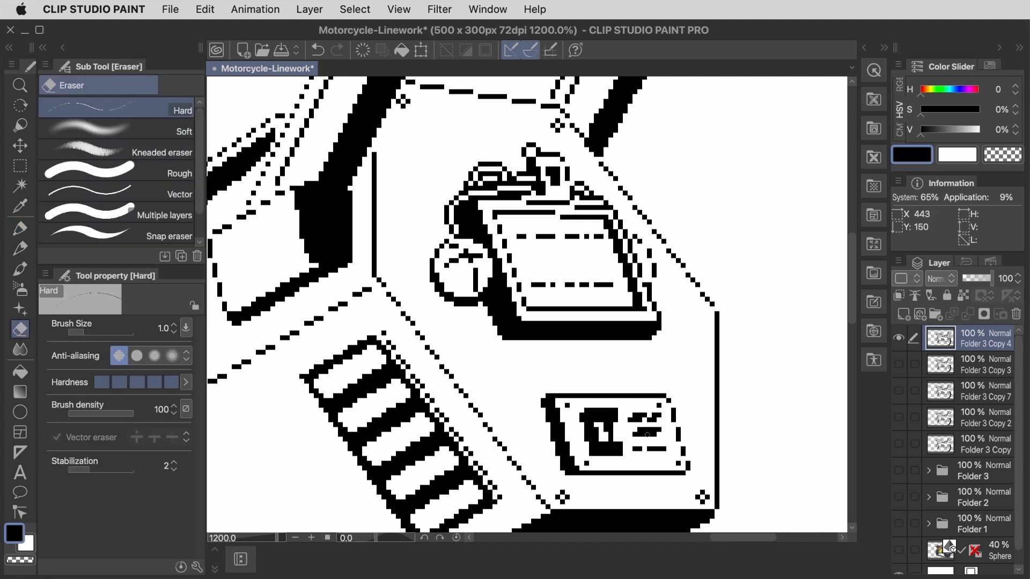
Step: Draw slanted parallel cables on a new layer between the rear screen and the lower plate, erasing the parts overlapping them
key("p")
left_click(116, 169)
key("ctrl+shift+n")
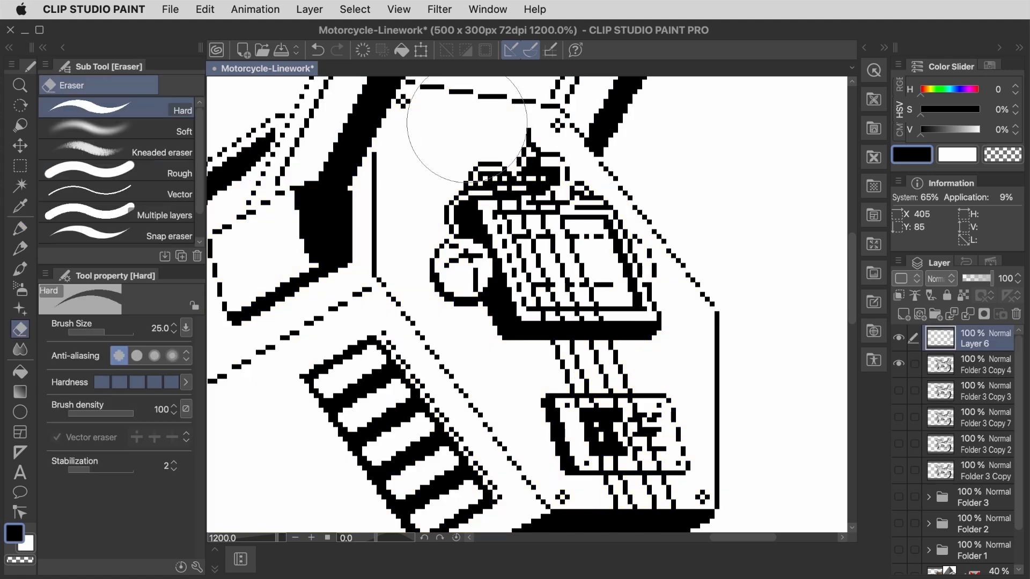
key("p")
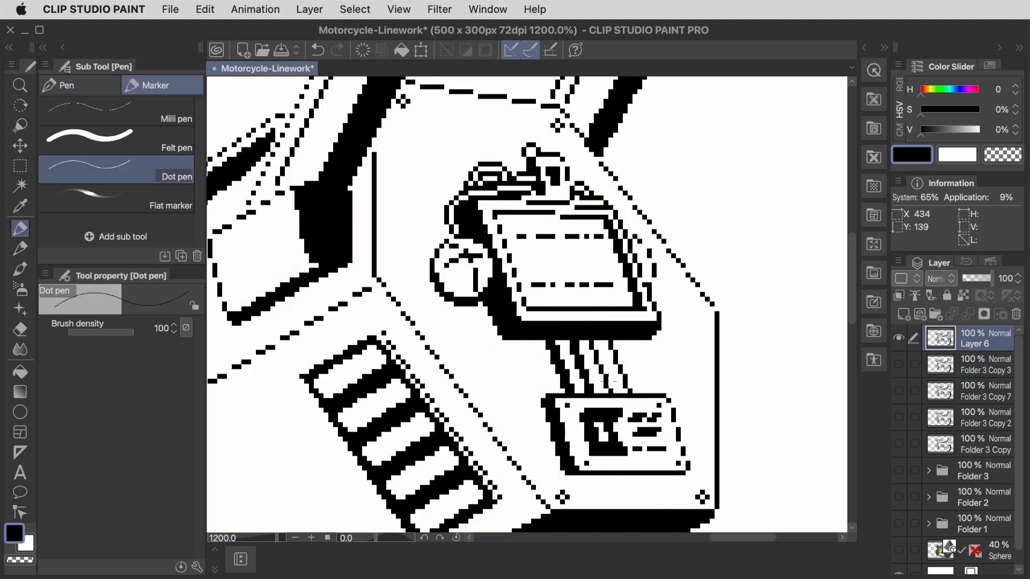
key("e")
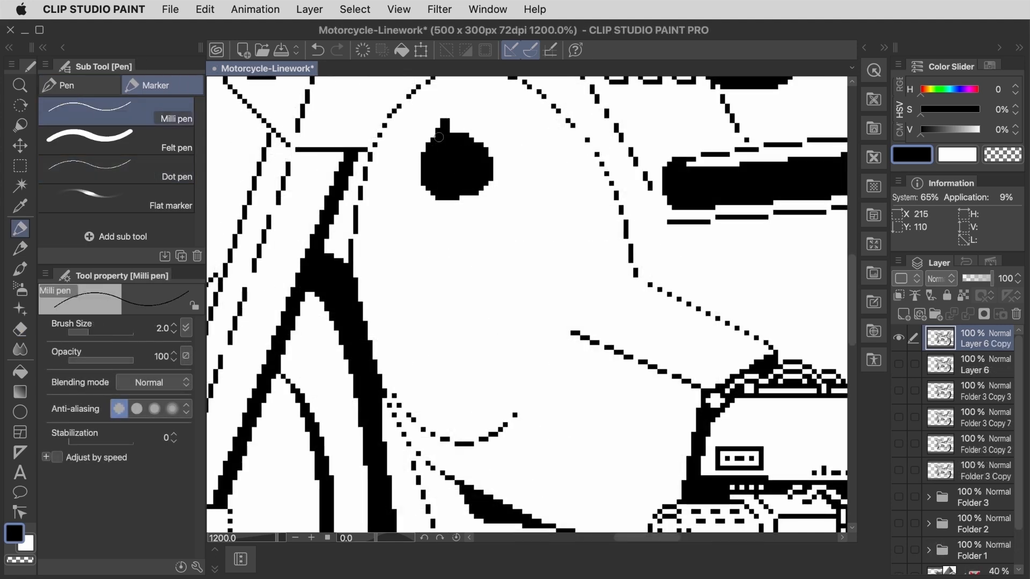
Step: Draw a solid black cat-head decal on the rounded front body, carving its ears and face details with the eraser
key("e")
left_click_drag(429, 191, 436, 126)
left_click_drag(423, 164, 455, 198)
key("p")
key("e")
mouse_move(486, 136)
left_mouse_down()
mouse_move(496, 131)
mouse_move(452, 131)
mouse_move(443, 120)
mouse_move(461, 133)
left_mouse_up()
key("p")
key("e")
key("p")
key("e")
left_click_drag(456, 193, 471, 188)
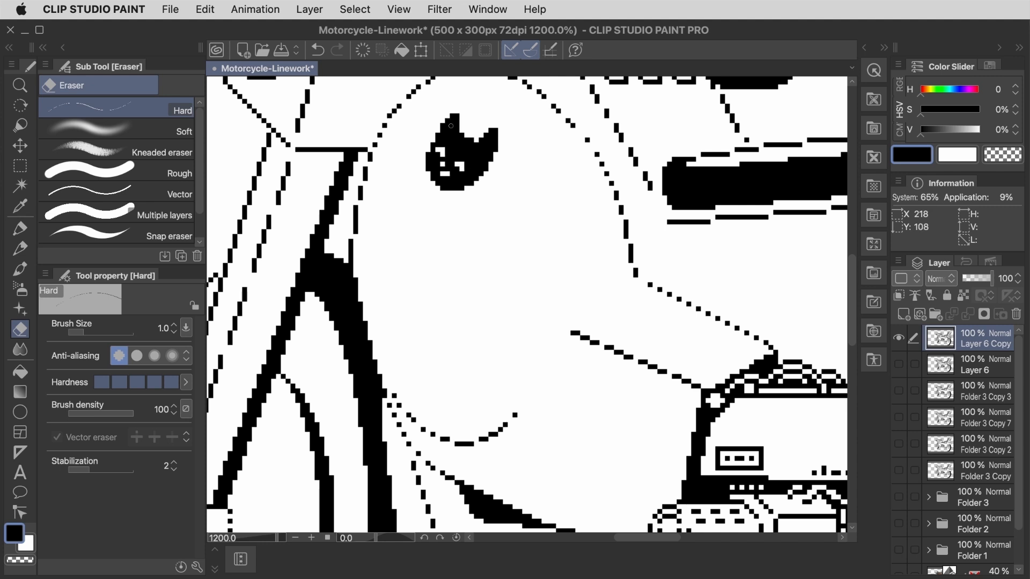
key("p")
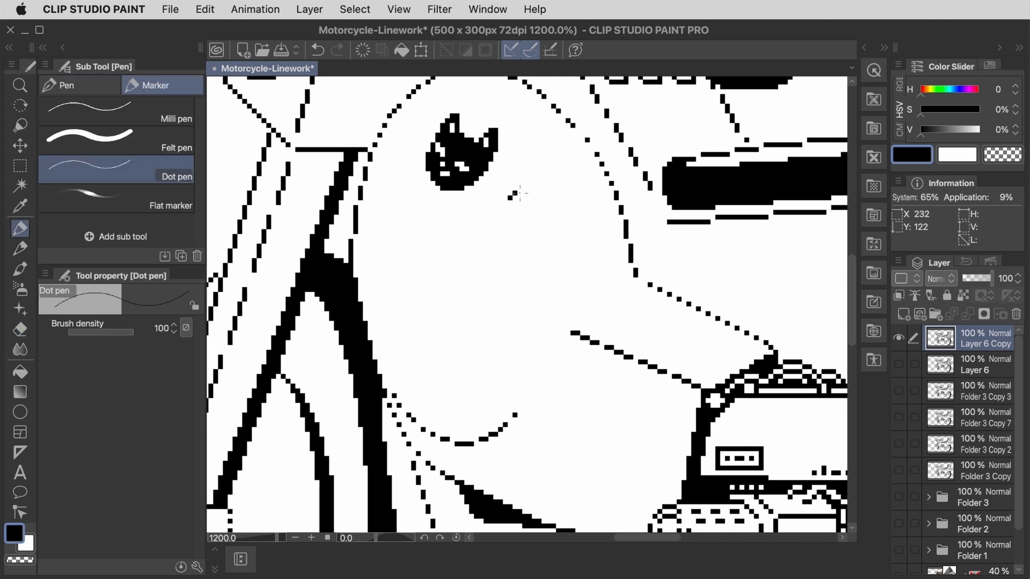
Step: Draw a heart outline below the cat-head decal and clean up its edge pixels
left_click_drag(476, 208, 506, 240)
key("e")
left_click_drag(495, 193, 501, 198)
left_click(534, 212)
Step: Draw small diamond, circle and four-point sparkle decals around the cat head with the Dot pen
key("m")
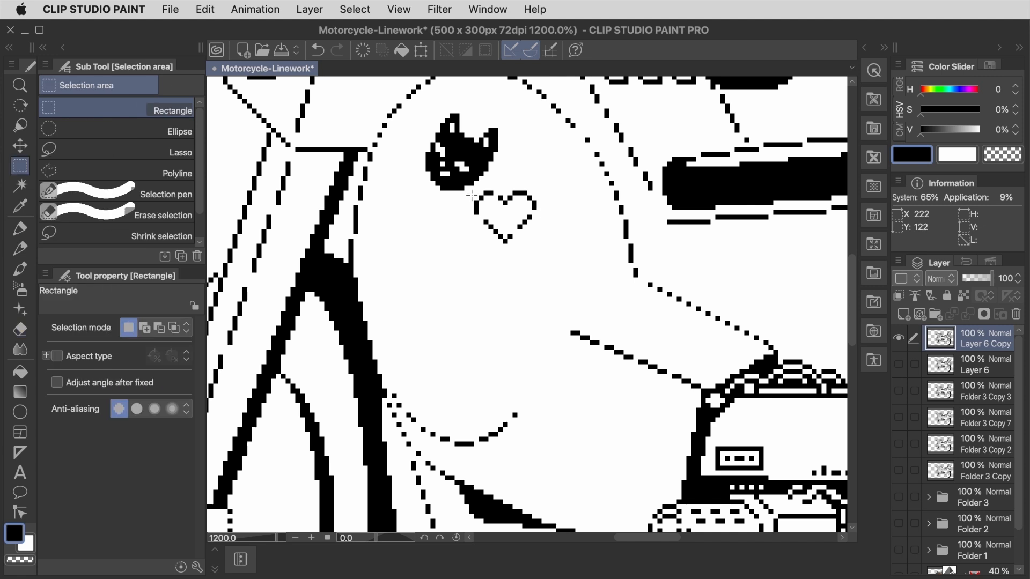
key("p")
left_click_drag(408, 188, 423, 208)
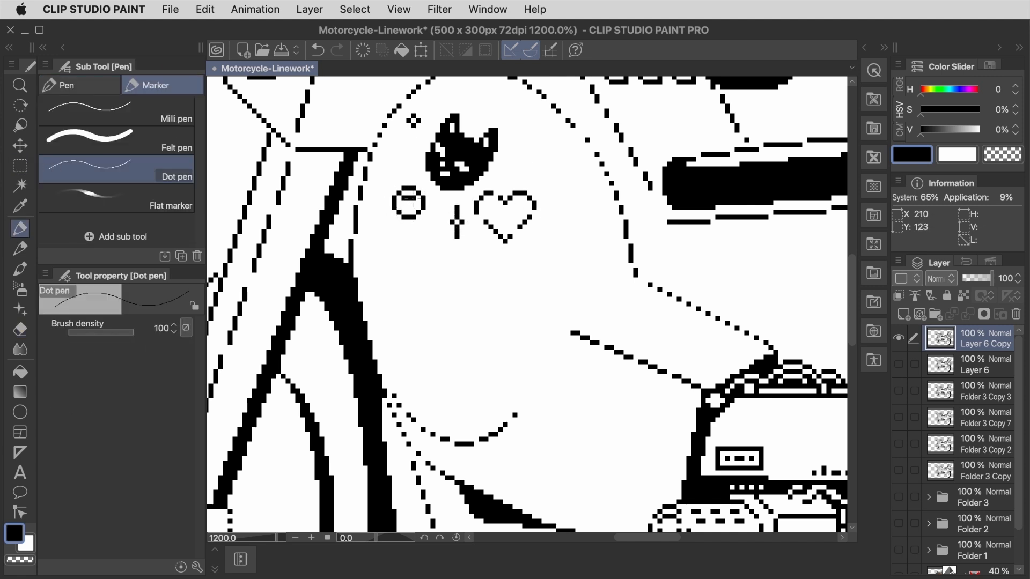
Step: Draw a slanted rectangular label on the lower part of the rounded front body, fill it black and round its corners with the eraser
left_click(898, 573)
mouse_move(416, 294)
left_mouse_down()
mouse_move(395, 326)
mouse_move(464, 401)
left_mouse_up()
left_click_drag(464, 400, 488, 369)
left_click_drag(421, 297, 487, 367)
key("g")
left_click(441, 345)
key("e")
left_click(409, 295)
left_click(399, 309)
left_click(464, 400)
left_click(490, 368)
Step: Carve the white lettering NANO into the slanted black label with the eraser and Dot pen
key("p")
key("e")
mouse_move(420, 304)
left_mouse_down()
mouse_move(405, 324)
mouse_move(439, 325)
mouse_move(447, 371)
left_mouse_up()
left_click_drag(465, 359, 454, 376)
left_click_drag(479, 364, 464, 386)
left_click(898, 574)
key("p")
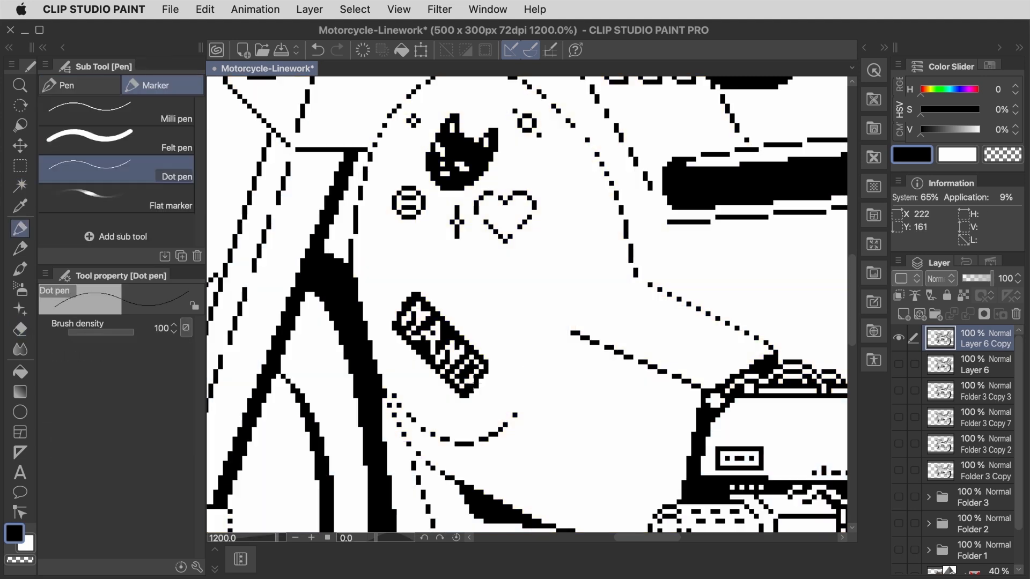
key("e")
left_click(473, 364)
left_click(459, 378)
key("p")
key("m")
key("p")
key("e")
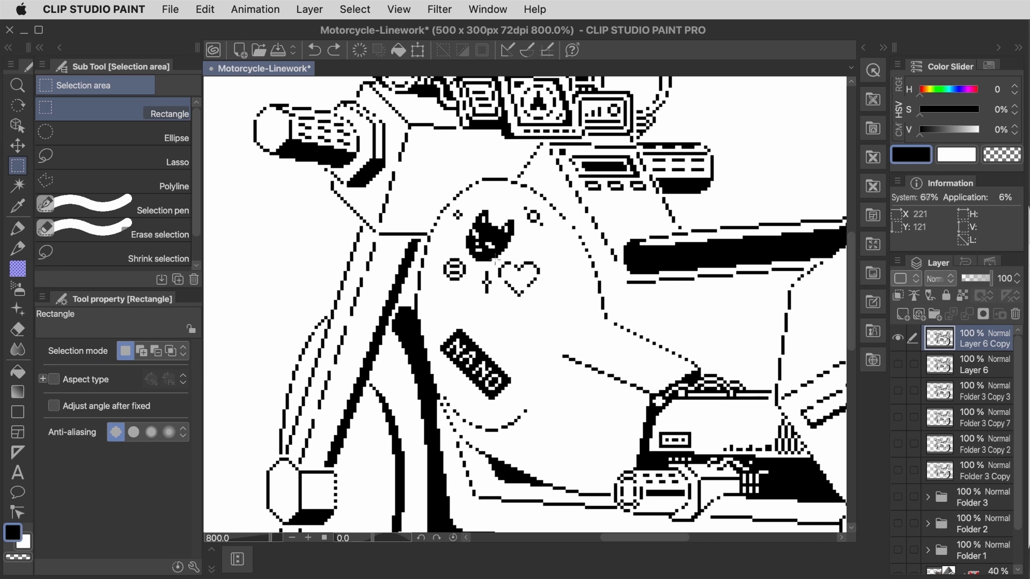
Step: Copy the heart decal with a rectangular selection and paste it onto its own layer
left_click_drag(495, 262, 553, 306)
key("super+c")
key("super+v")
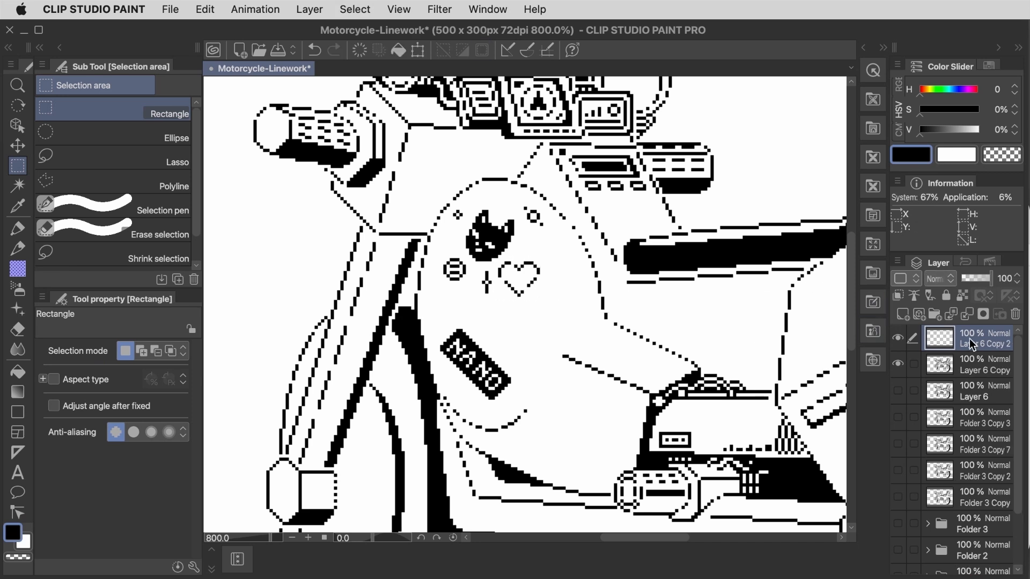
Step: Show the material library and start registering the pasted heart layer as an image material
left_click(873, 363)
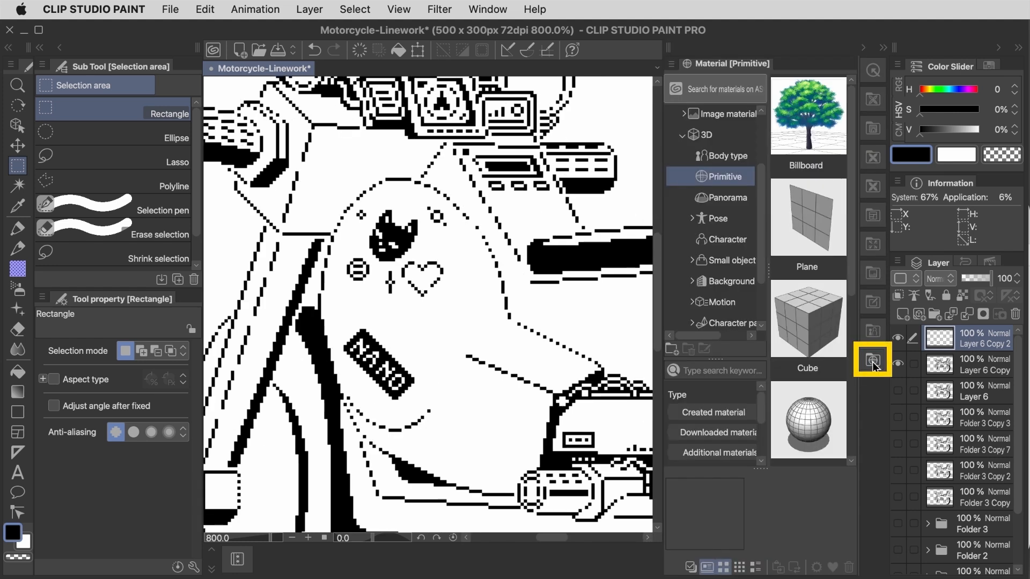
left_click(671, 63)
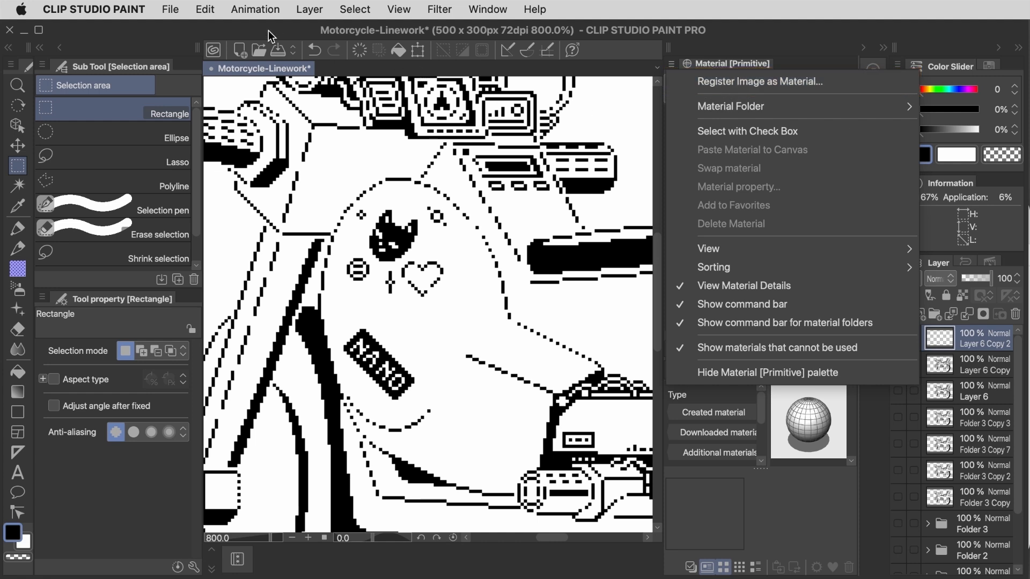
left_click(205, 9)
left_click(205, 9)
mouse_move(223, 343)
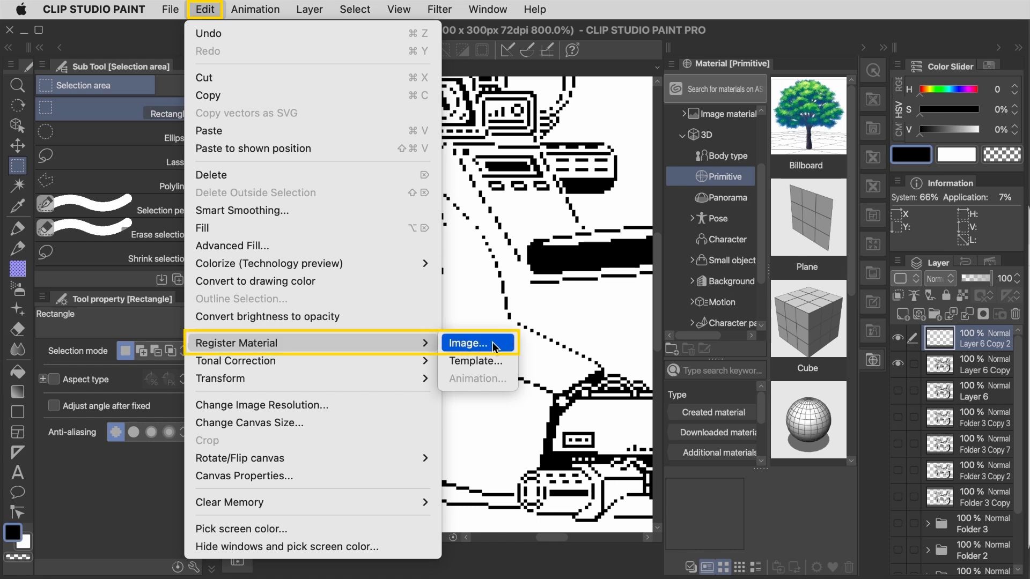
left_click(468, 343)
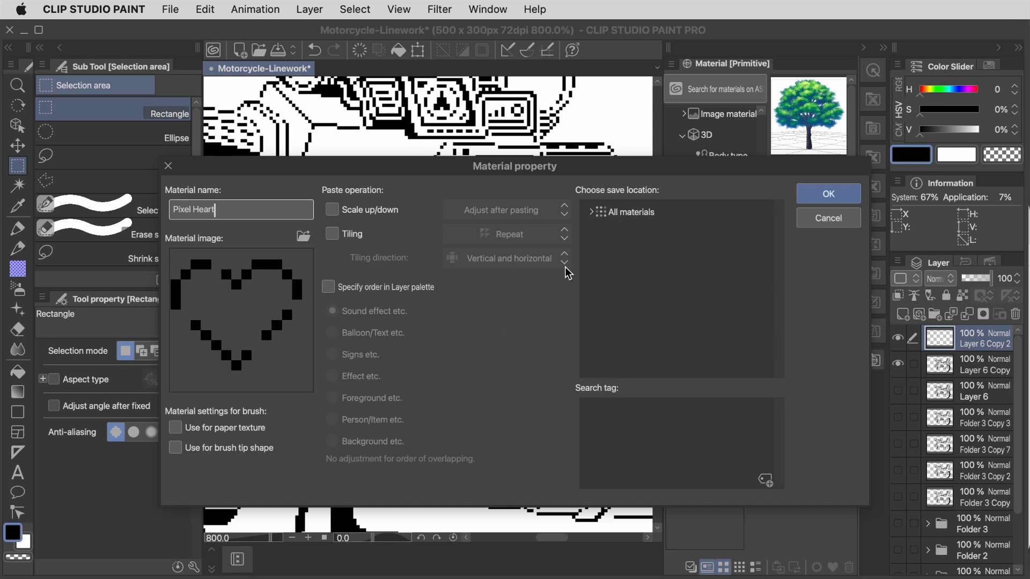
Step: Register the material as Pixel Heart in the Image material folder, with Scale up/down and Tiling switched off
type("Pixel Heart")
left_click(590, 212)
left_click(636, 298)
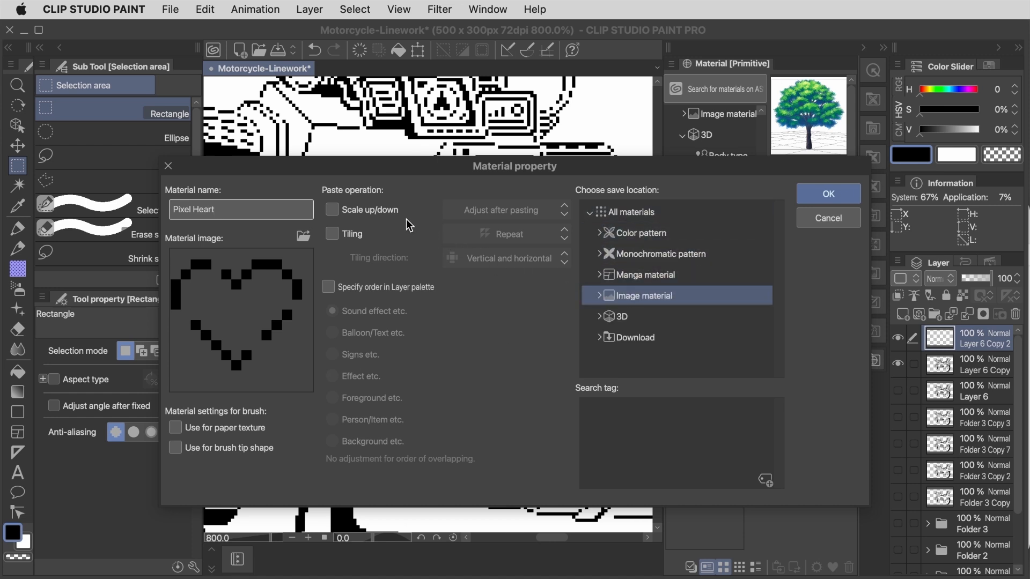
left_click(391, 211)
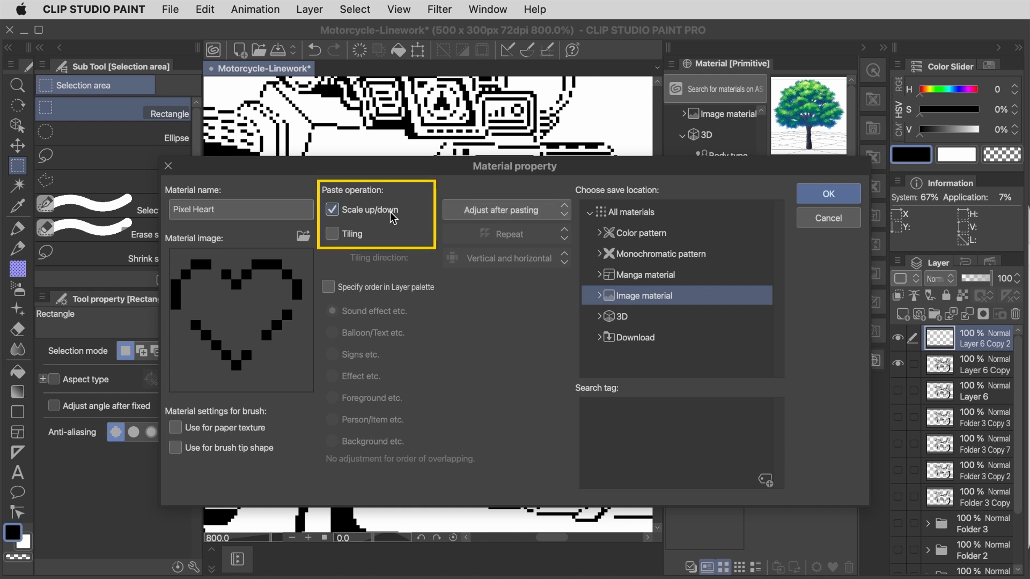
left_click(394, 217)
left_click(358, 239)
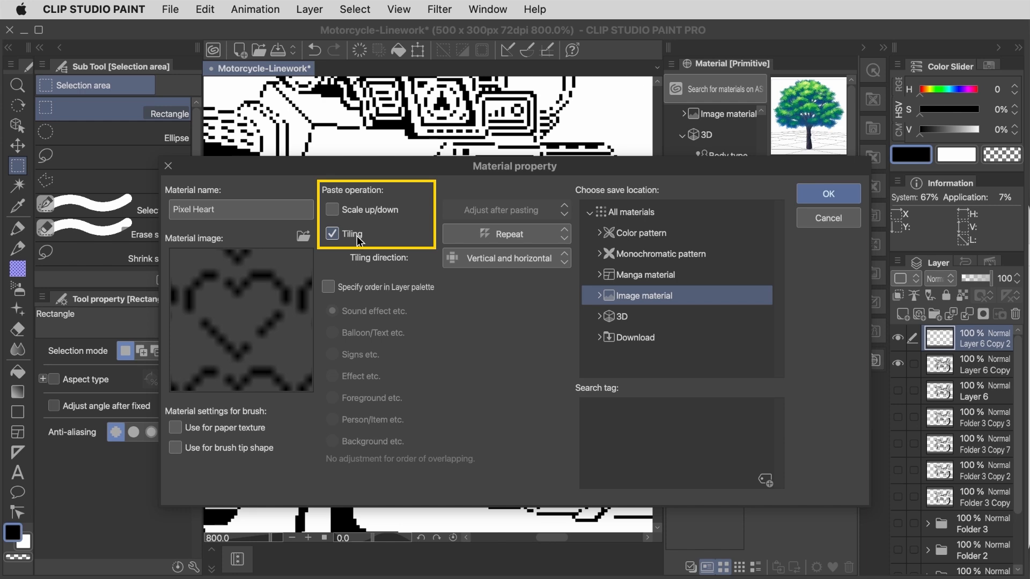
left_click(358, 238)
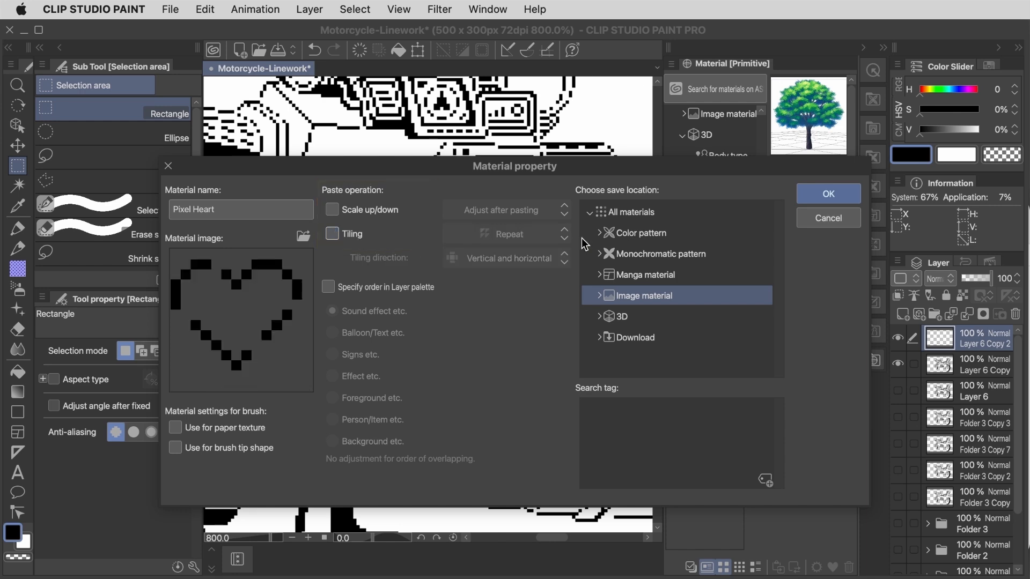
left_click(828, 194)
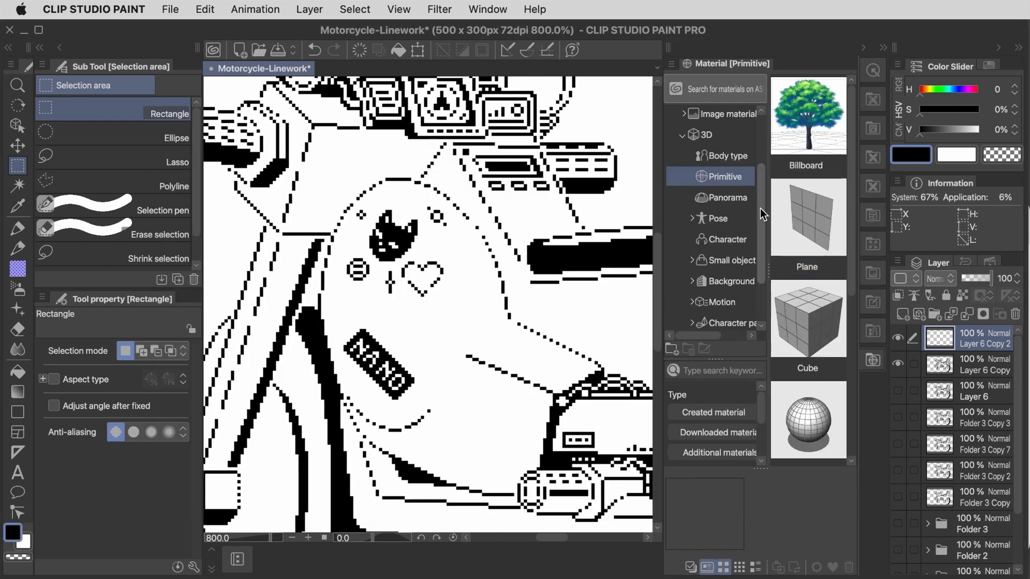
Step: Place several copies of the Pixel Heart material from the Image material folder around the motorcycle body
scroll(763, 214, "up", 3)
left_click(728, 200)
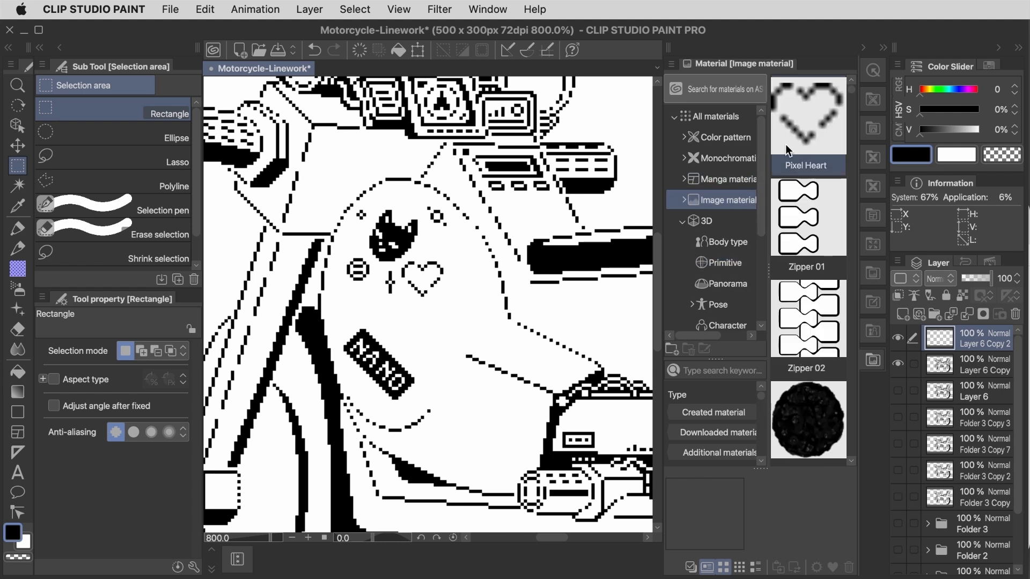
left_click(804, 131)
left_click_drag(820, 124, 466, 309)
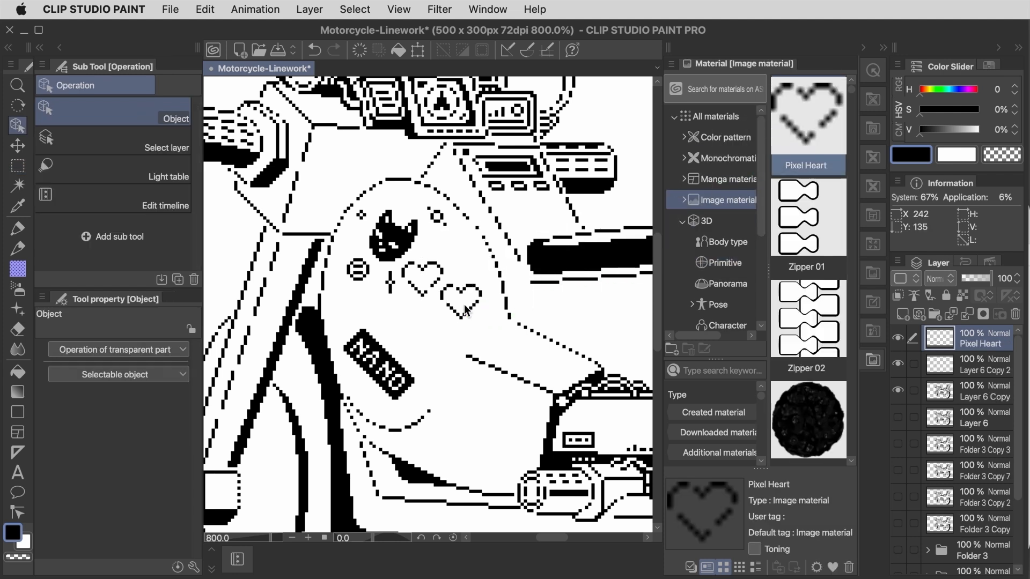
left_click_drag(807, 118, 420, 361)
left_click_drag(801, 128, 458, 418)
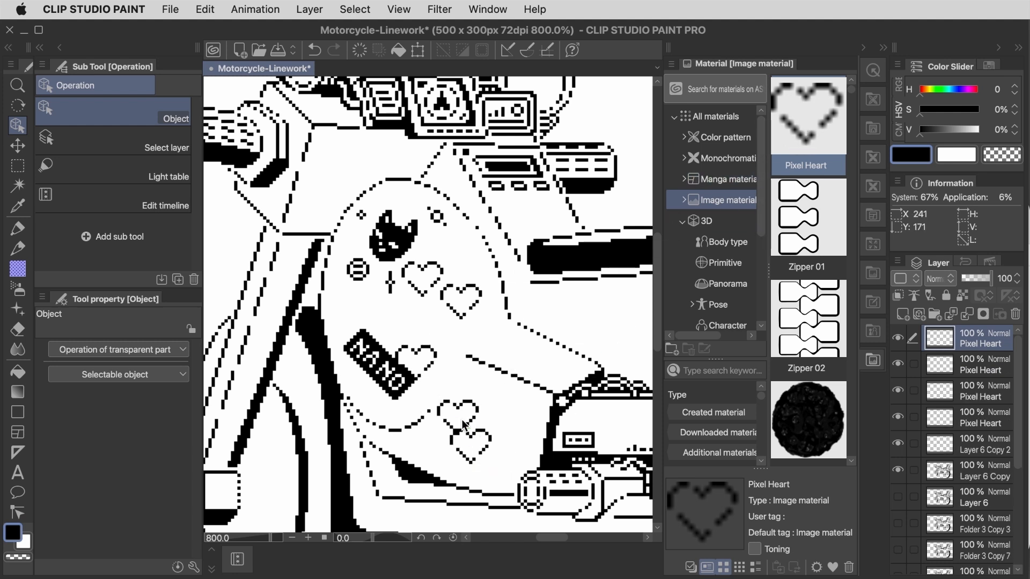
left_click_drag(807, 118, 546, 356)
Step: Reposition two of the placed Pixel Heart layers individually with Move layer
key("k")
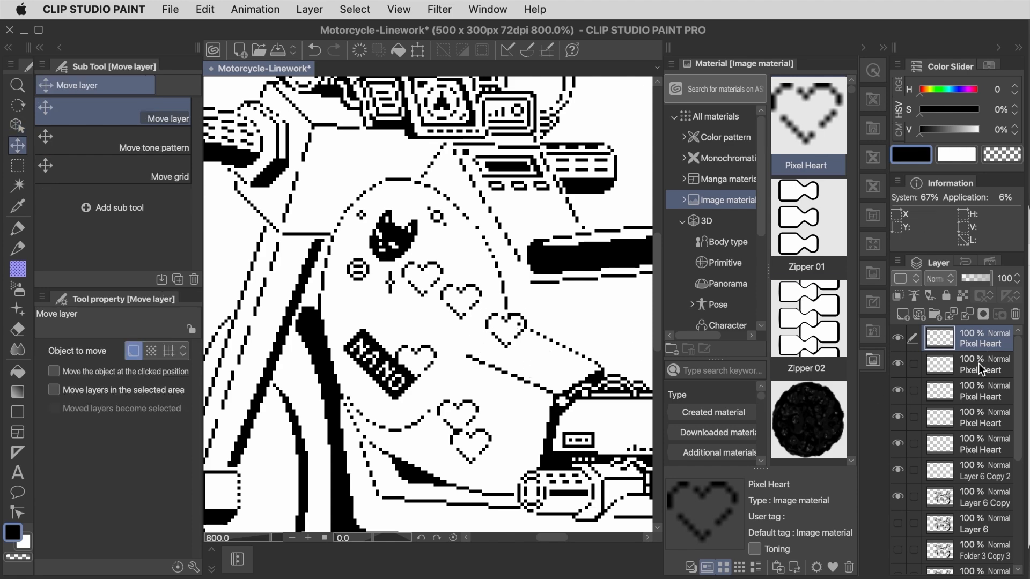
left_click(983, 365)
left_click_drag(568, 448, 577, 425)
left_click(961, 392)
left_click_drag(576, 476, 621, 463)
scroll(621, 467, "down", 3)
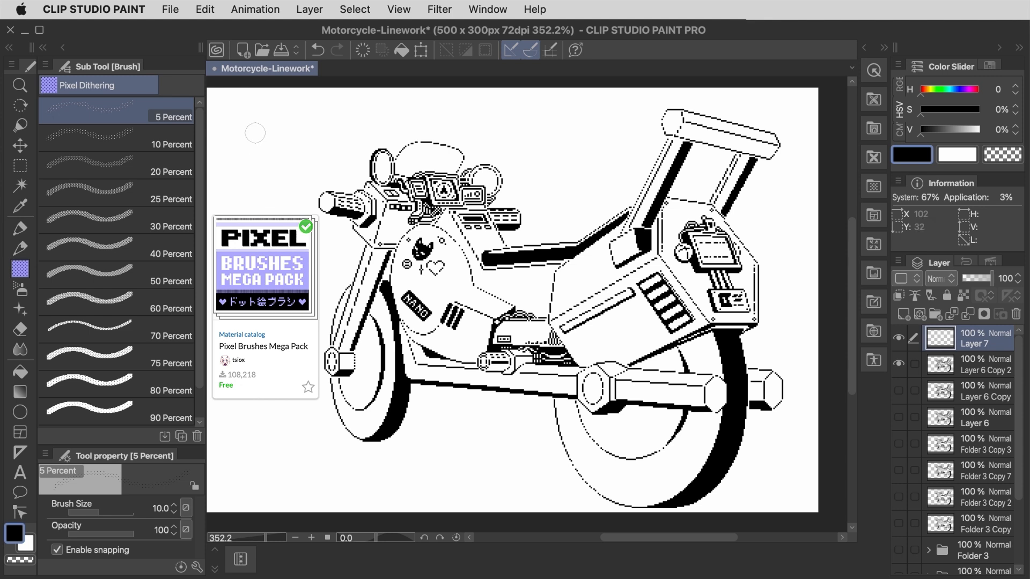
Step: Try the 5, 20, 40 and 50 Percent dithering brushes with strokes in the blank canvas area, and undo the strokes
left_click_drag(257, 125, 242, 175)
left_click(160, 165)
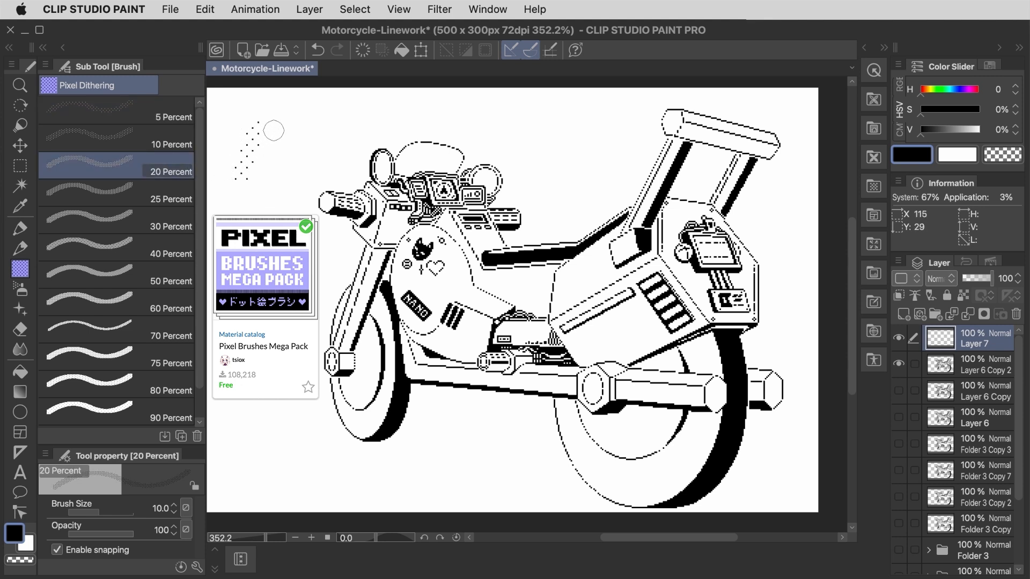
left_click_drag(273, 128, 261, 185)
left_click(161, 247)
left_click_drag(291, 123, 277, 200)
left_click(161, 275)
left_click_drag(316, 122, 294, 206)
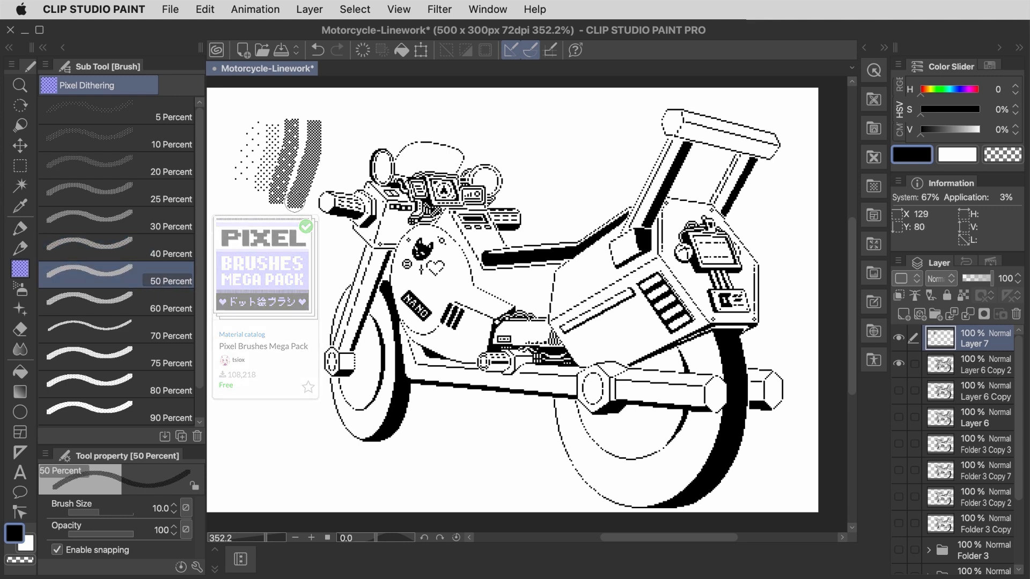
key("super+z")
key("super+z")
key("super+z")
key("super+z")
Step: Shade the front tire with the 50 Percent dithering brush, using a smaller brush for its narrow upper edge
mouse_move(382, 321)
left_mouse_down()
mouse_move(357, 432)
mouse_move(390, 401)
mouse_move(352, 422)
mouse_move(336, 382)
left_mouse_up()
key("bracketleft")
key("bracketleft")
key("bracketleft")
key("bracketleft")
key("bracketleft")
key("bracketleft")
left_click_drag(340, 309, 334, 341)
Step: Shade the rear tire with the 50 Percent dithering brush, using a larger brush for broad areas and a smaller one along the edges
key("bracketright")
key("bracketright")
key("bracketright")
key("bracketright")
key("bracketright")
key("bracketright")
key("bracketright")
key("bracketright")
mouse_move(590, 461)
left_mouse_down()
mouse_move(701, 439)
mouse_move(690, 455)
mouse_move(707, 425)
left_mouse_up()
mouse_move(707, 346)
left_mouse_down()
mouse_move(696, 353)
mouse_move(692, 339)
left_mouse_up()
key("bracketleft")
key("bracketleft")
key("bracketleft")
key("bracketleft")
key("bracketleft")
key("bracketleft")
key("bracketleft")
left_click_drag(560, 402, 578, 471)
left_click_drag(631, 506, 655, 506)
left_click_drag(572, 405, 611, 454)
left_click_drag(697, 411, 720, 413)
Step: Shade the front fork and the rear handle's support bars with a reduced 20 Percent dithering brush
left_click(116, 166)
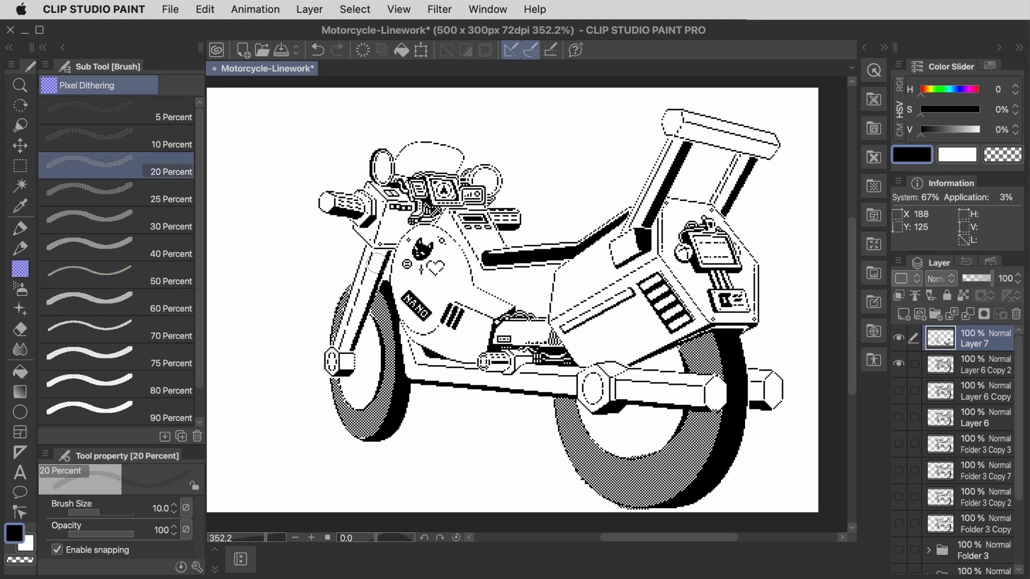
key("bracketleft")
key("bracketleft")
left_click_drag(379, 251, 358, 339)
mouse_move(676, 150)
left_mouse_down()
mouse_move(640, 218)
mouse_move(675, 148)
left_mouse_up()
key("super+z")
left_click_drag(722, 206, 743, 161)
Step: Shade the panel under the seat with 10 Percent dithering and the lower front body with 30 Percent dithering
left_click(115, 139)
key("bracketleft")
key("bracketleft")
key("bracketleft")
key("bracketleft")
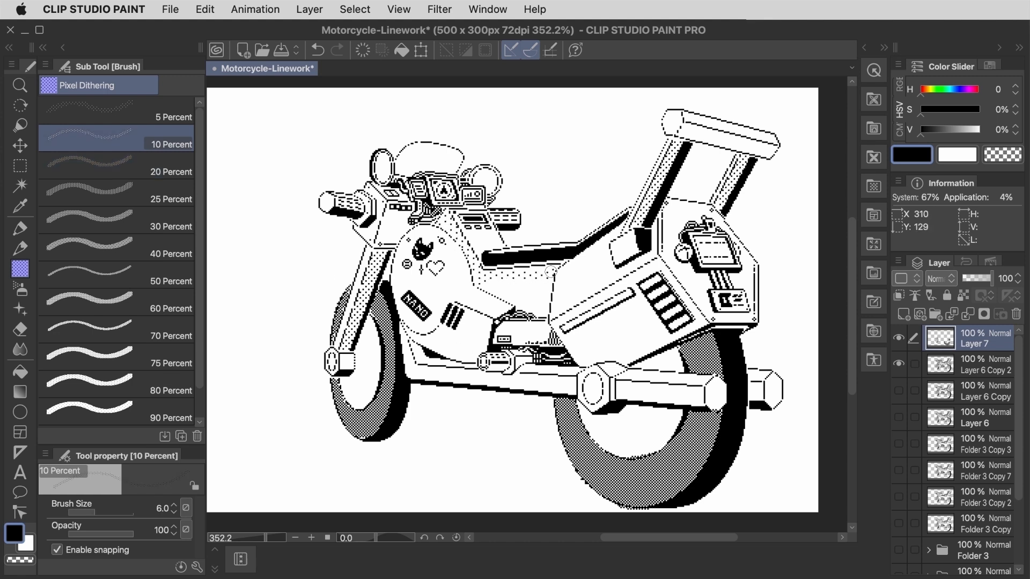
left_click(116, 220)
mouse_move(406, 328)
left_mouse_down()
mouse_move(450, 355)
mouse_move(483, 349)
mouse_move(453, 342)
mouse_move(480, 354)
mouse_move(468, 317)
mouse_move(462, 330)
left_mouse_up()
Step: Shade both round mirrors with the 20 Percent dithering brush
left_click(116, 165)
left_click_drag(381, 157, 385, 171)
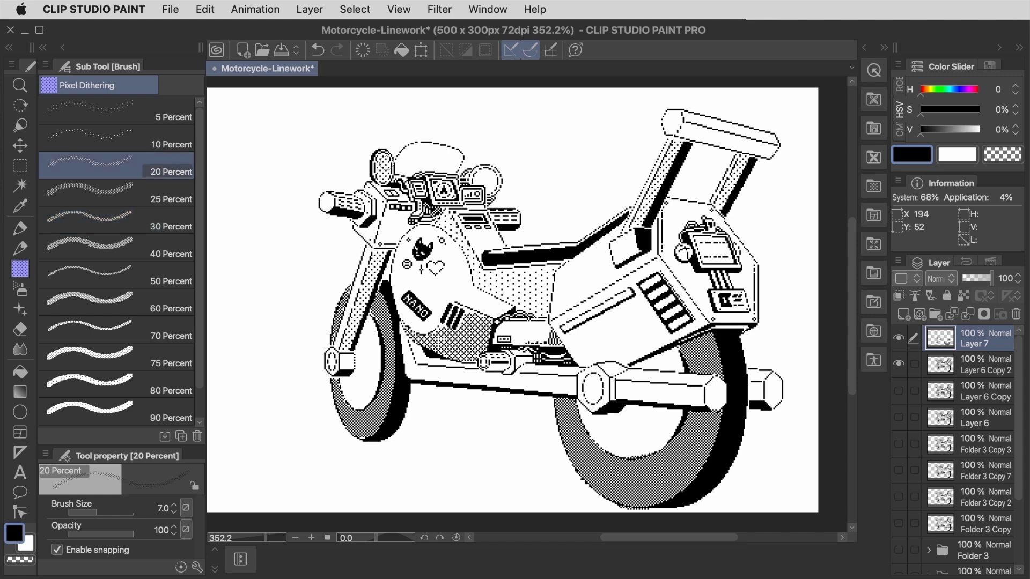
left_click_drag(478, 175, 490, 188)
Step: Shade the rear box's faces with the 5 Percent dithering brush, reducing the brush size for its edges
left_click(116, 110)
left_click_drag(665, 330, 587, 352)
key("bracketleft")
key("bracketleft")
key("bracketleft")
key("bracketleft")
key("bracketleft")
left_click_drag(558, 320, 658, 264)
left_click_drag(658, 264, 699, 320)
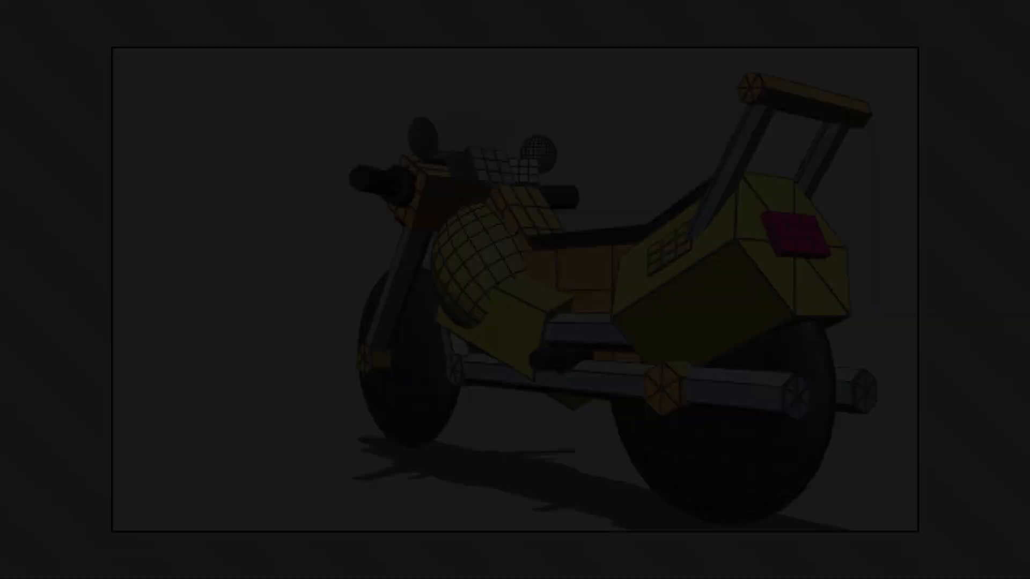